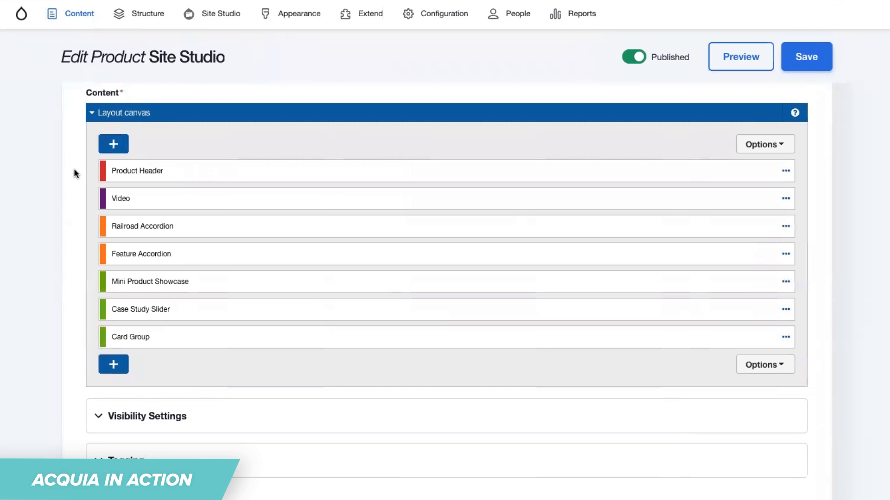
{"action": "double_click", "coordinate": [126, 170]}
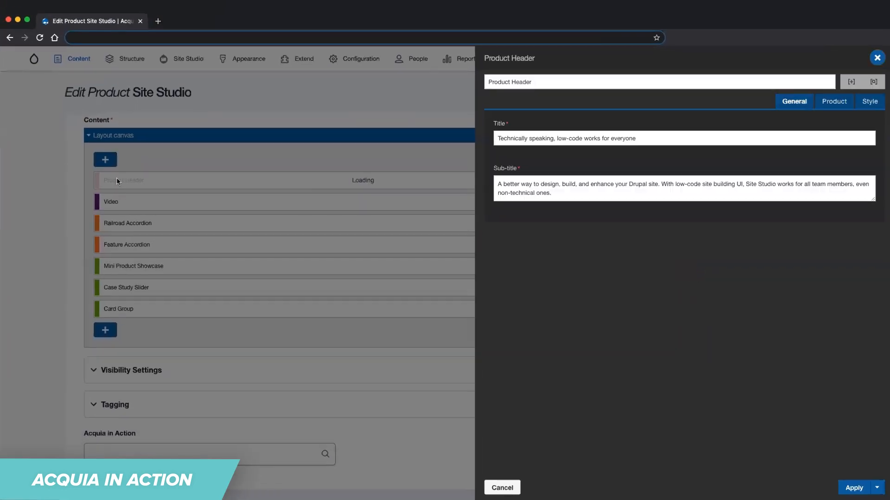
{"action": "left_click", "coordinate": [678, 135]}
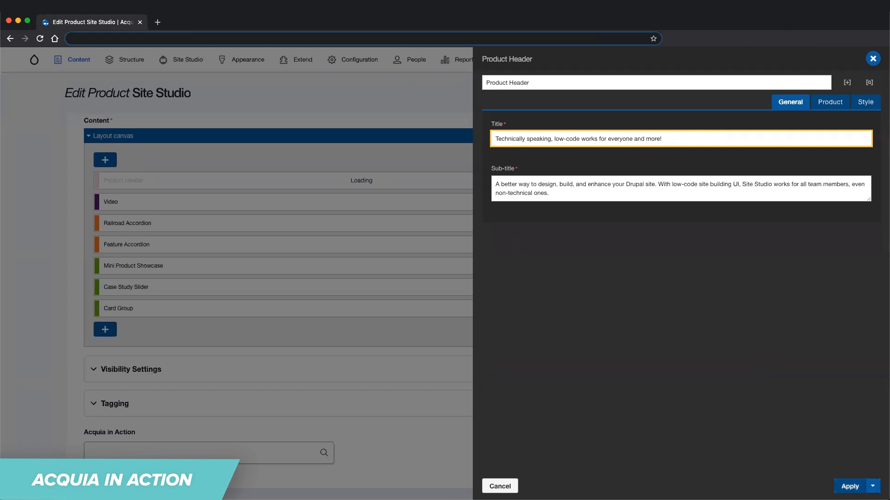
{"action": "left_click", "coordinate": [872, 59]}
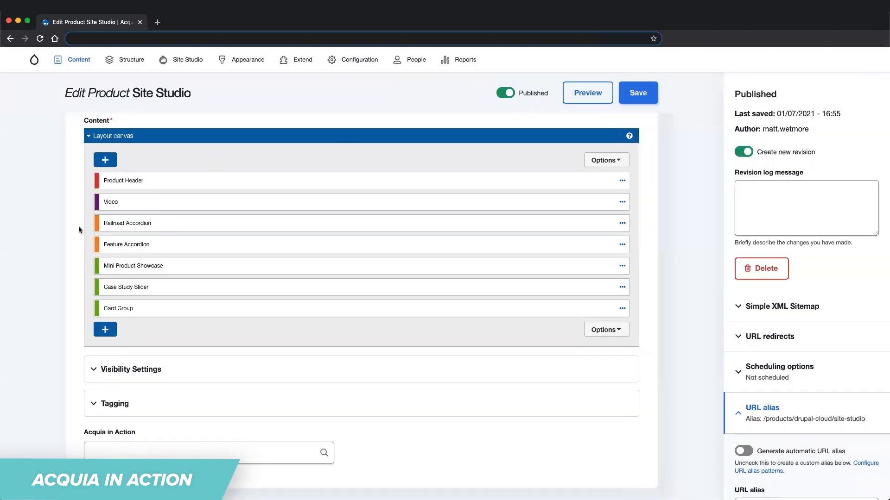
Link the Mini Product Showcase component's call to action to the Digital Asset Management page.
{"action": "double_click", "coordinate": [143, 266]}
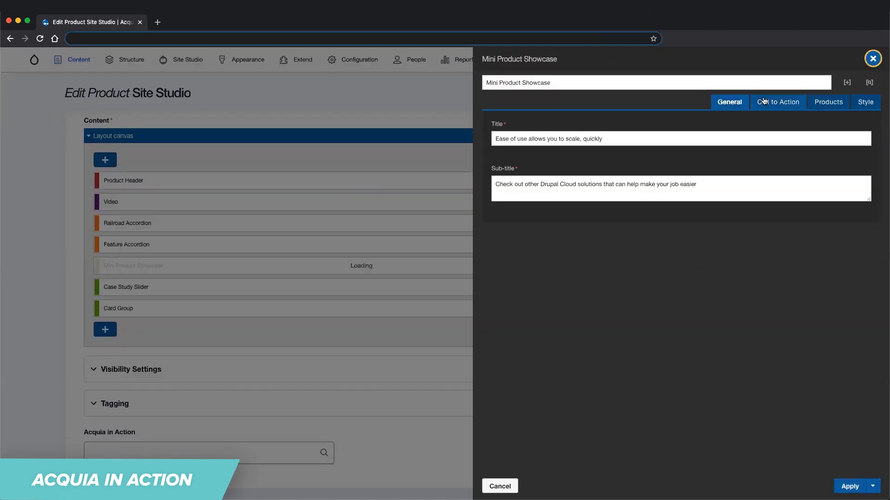
{"action": "left_click", "coordinate": [771, 106]}
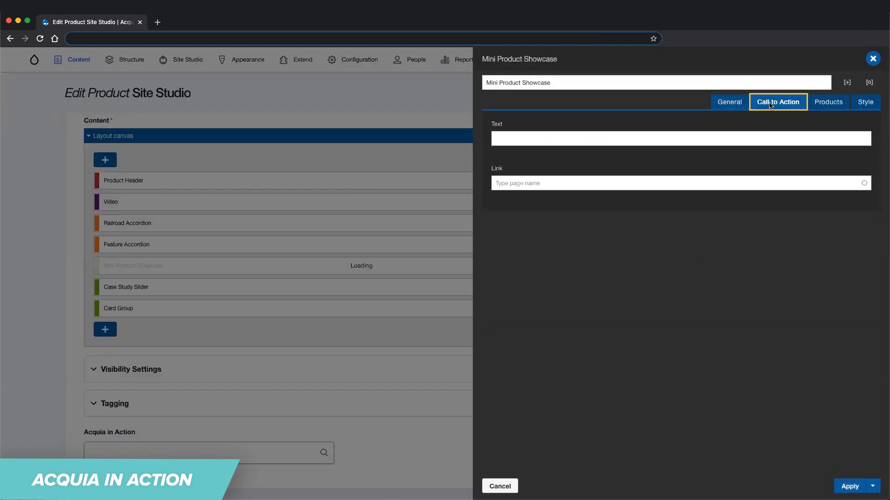
{"action": "left_click", "coordinate": [548, 183]}
{"action": "type", "text": "D"}
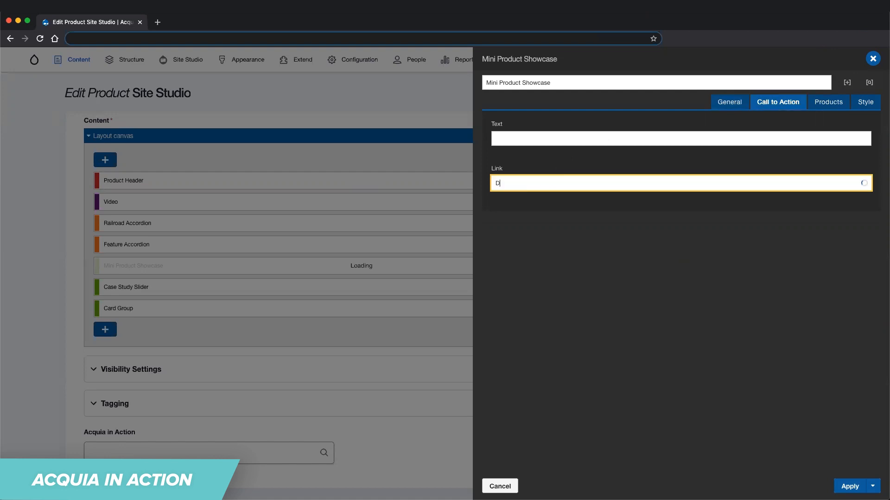
{"action": "type", "text": "igital Asset Mana"}
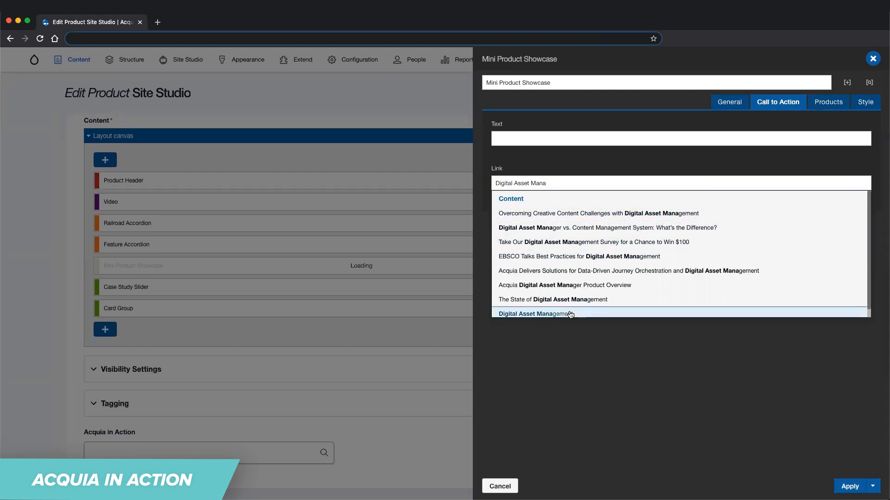
{"action": "left_click", "coordinate": [573, 315]}
Replace the first product in the Mini Product Showcase with Personalization, then apply the component settings and save the page.
{"action": "left_click", "coordinate": [829, 103]}
{"action": "left_click_drag", "start_coordinate": [539, 174], "coordinate": [485, 171]}
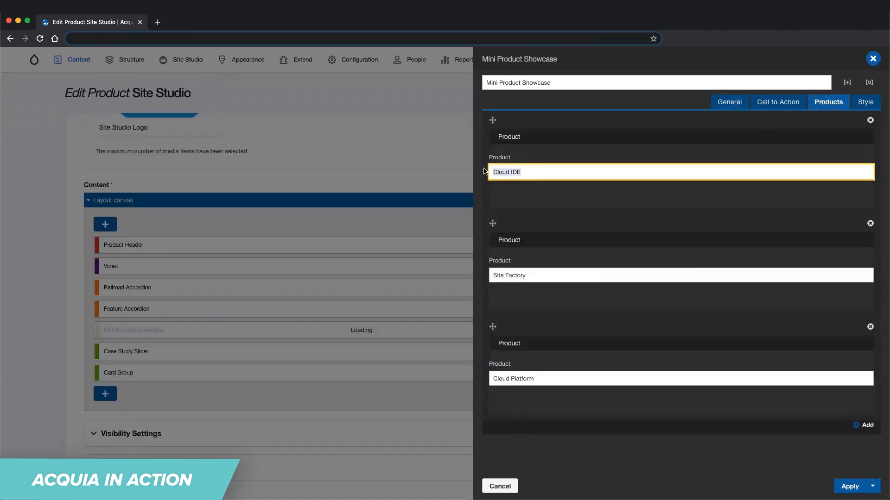
{"action": "type", "text": "Personalization"}
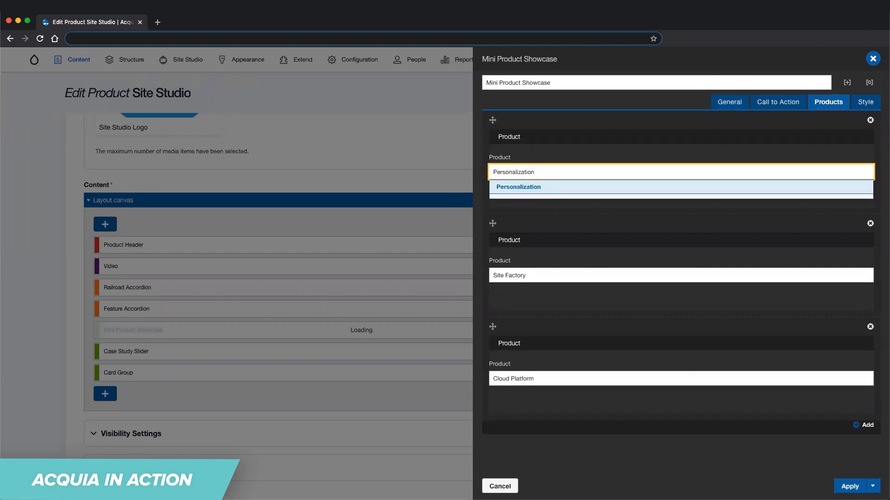
{"action": "left_click", "coordinate": [499, 187]}
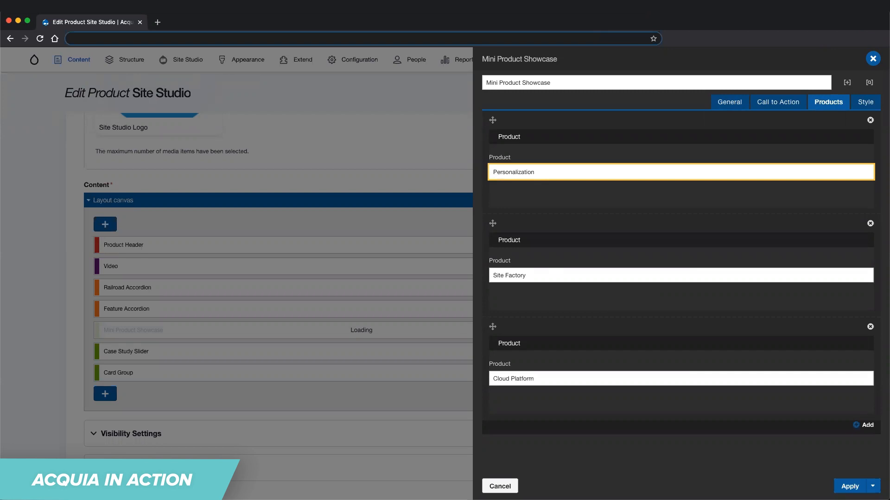
{"action": "left_click", "coordinate": [848, 487]}
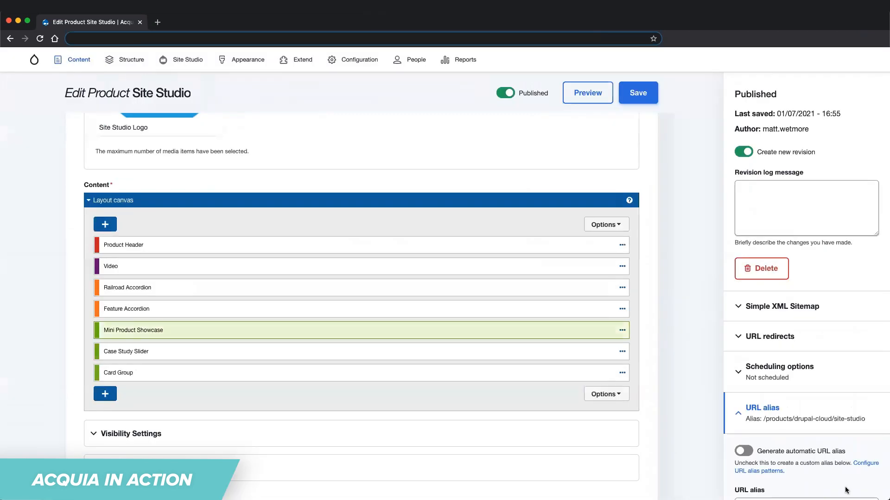
{"action": "left_click", "coordinate": [636, 100]}
Check the product showcase section on the saved Site Studio page and reopen the page for editing.
{"action": "scroll", "coordinate": [492, 232], "scroll_direction": "down", "scroll_amount": 10}
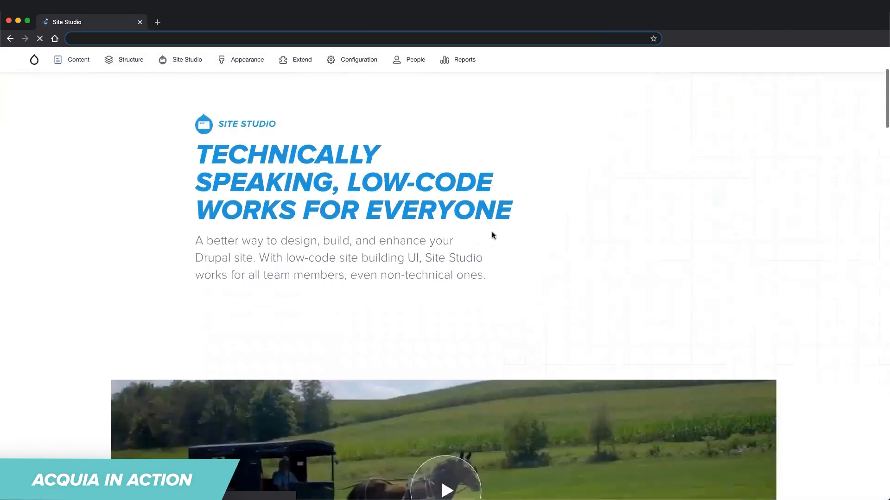
{"action": "scroll", "coordinate": [493, 236], "scroll_direction": "down", "scroll_amount": 15}
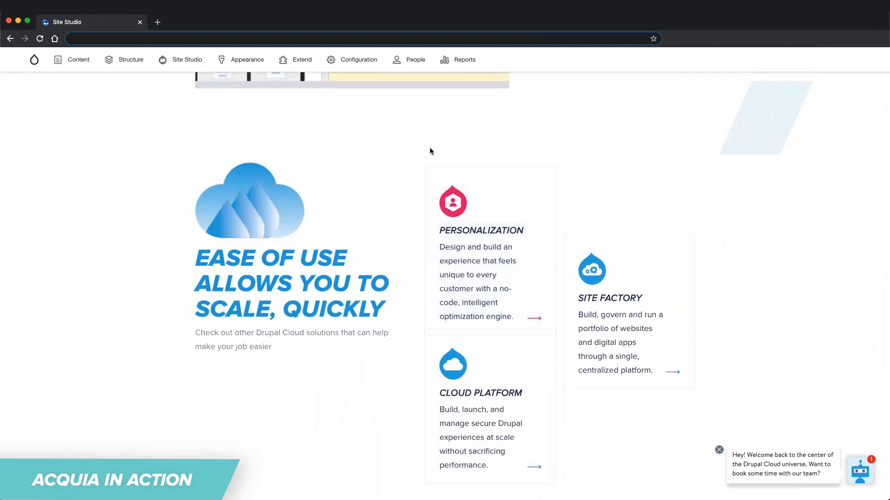
{"action": "scroll", "coordinate": [92, 173], "scroll_direction": "up", "scroll_amount": 20}
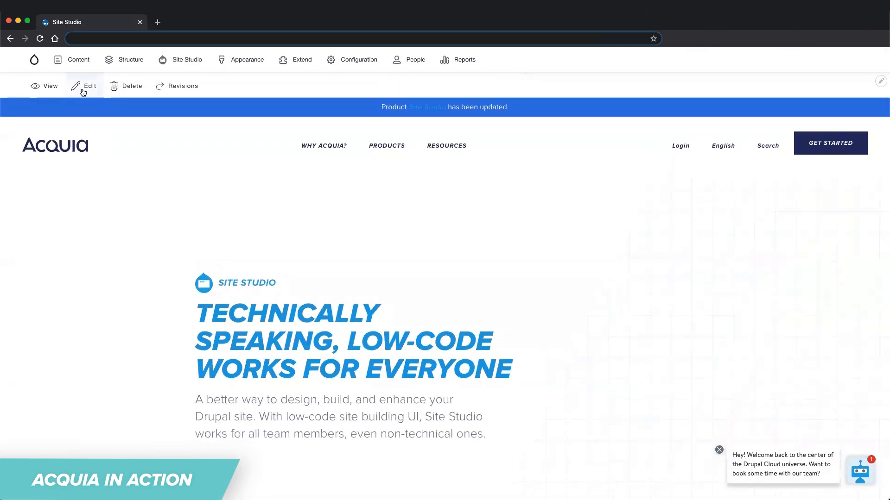
{"action": "left_click", "coordinate": [82, 91]}
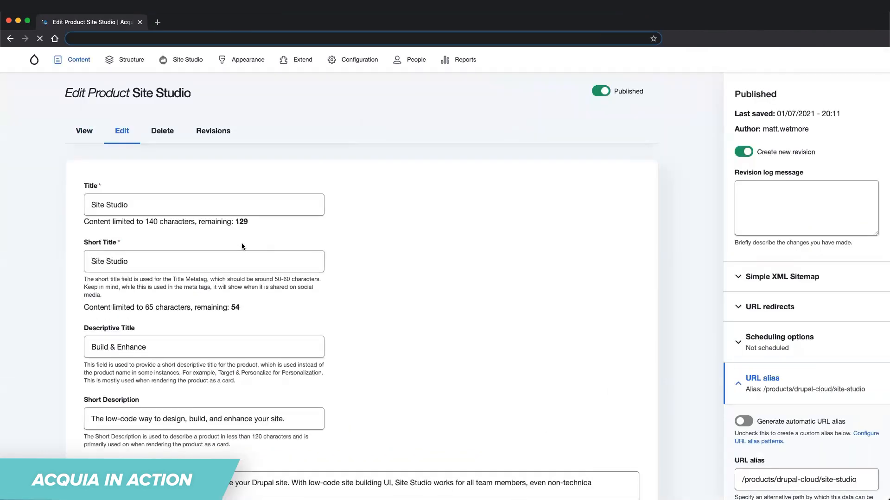
Add a Feature component to the layout canvas between Video and Railroad Accordion.
{"action": "scroll", "coordinate": [92, 239], "scroll_direction": "down", "scroll_amount": 5}
{"action": "scroll", "coordinate": [91, 239], "scroll_direction": "down", "scroll_amount": 6}
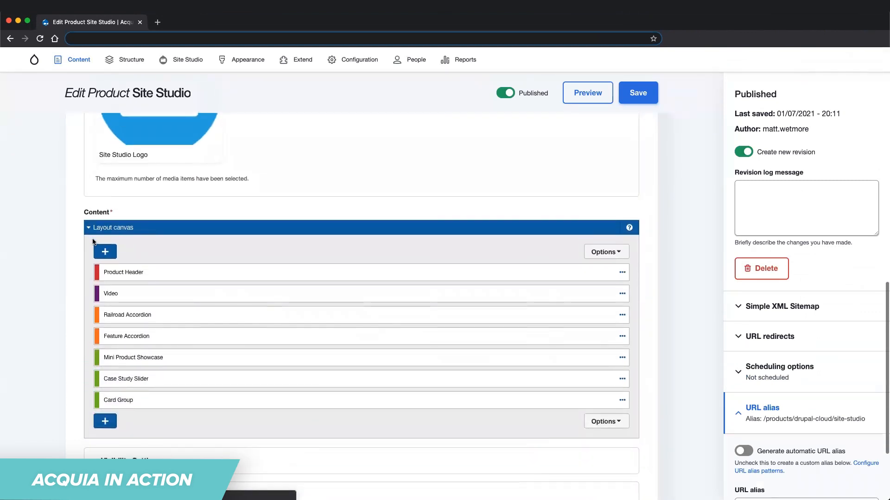
{"action": "left_click", "coordinate": [105, 251]}
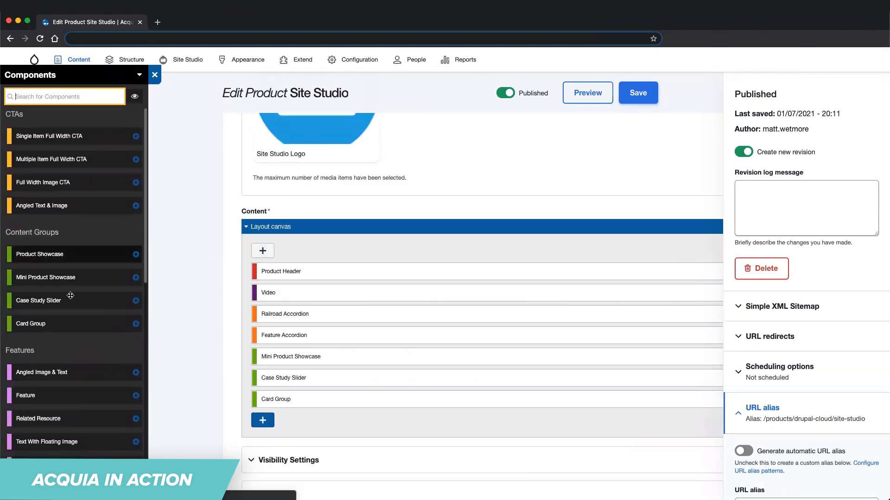
{"action": "left_click_drag", "start_coordinate": [37, 395], "coordinate": [281, 305]}
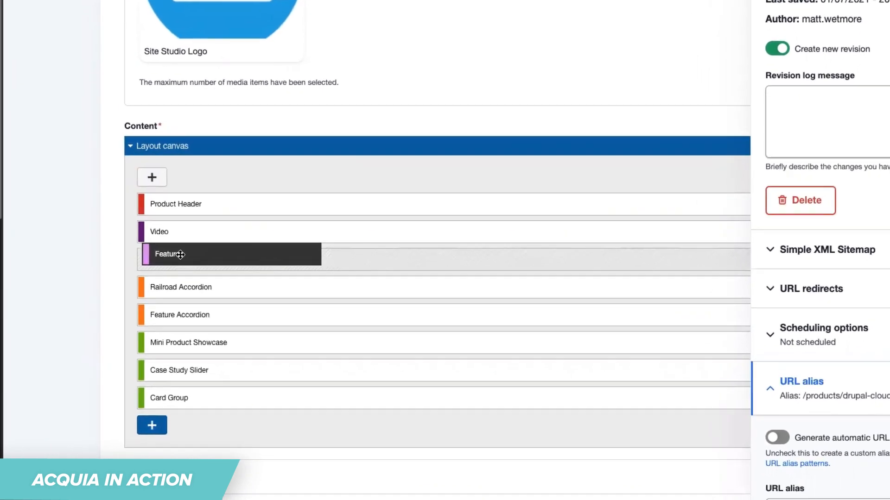
{"action": "left_click_drag", "start_coordinate": [180, 254], "coordinate": [179, 258]}
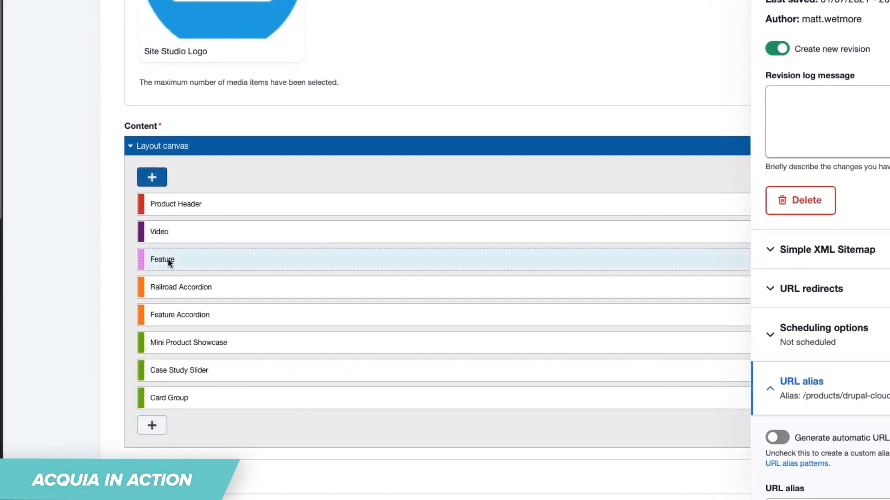
Title the Feature component "Feature Module" with the body text "This is a great place to display value propositions for our customers!".
{"action": "double_click", "coordinate": [168, 258]}
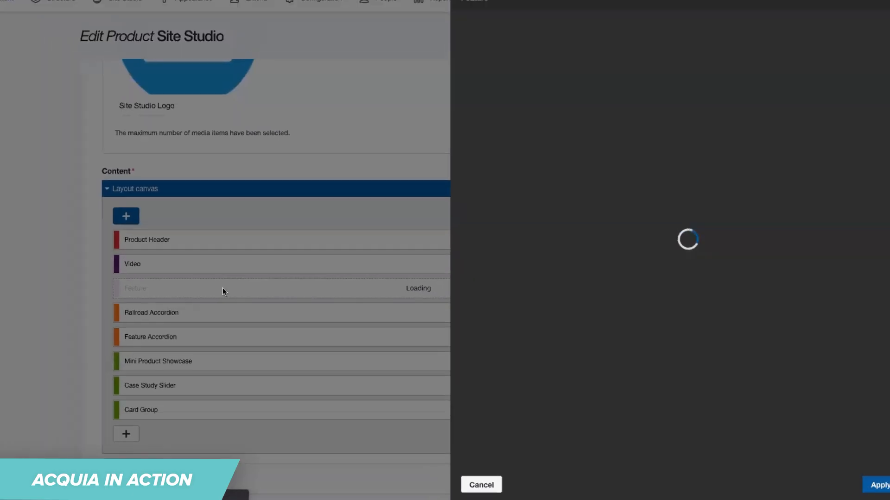
{"action": "left_click", "coordinate": [534, 141]}
{"action": "type", "text": "Feature Module"}
{"action": "key", "text": "Tab"}
{"action": "type", "text": "This is a great place to "}
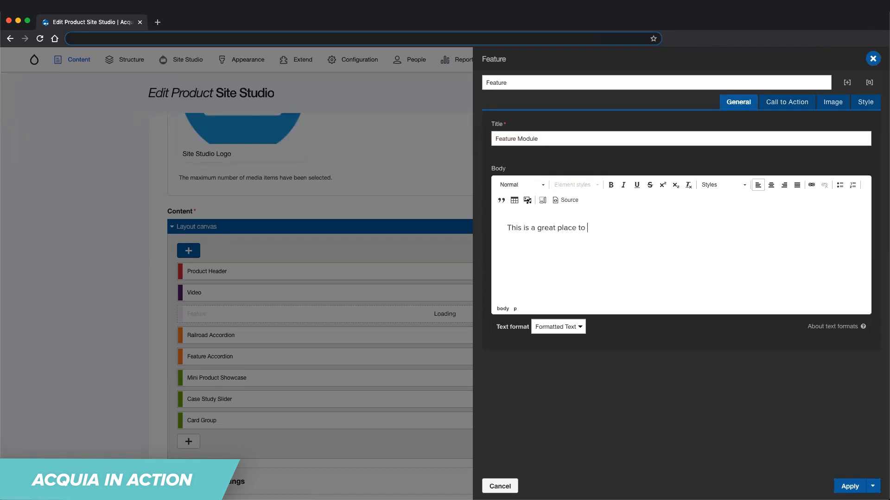
{"action": "type", "text": "display value propositions for our customers!"}
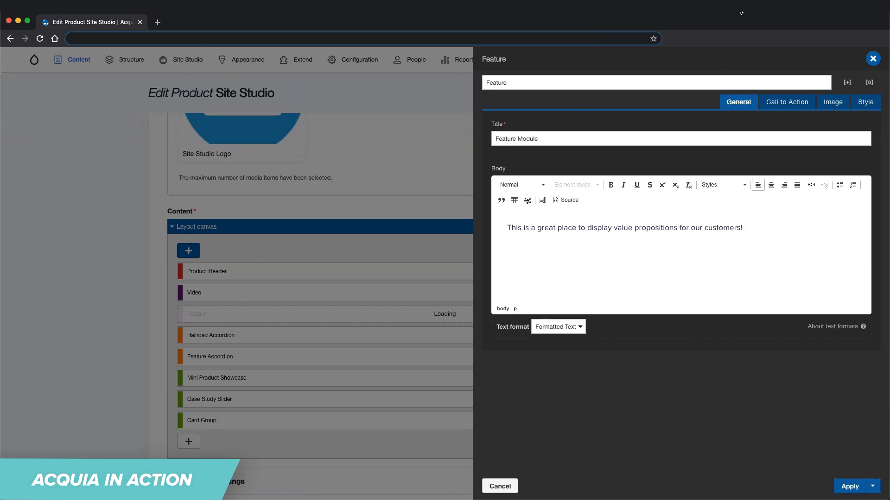
{"action": "left_click", "coordinate": [787, 103]}
{"action": "key", "text": "Tab"}
{"action": "type", "text": "Take me to Acquia.com"}
{"action": "key", "text": "Tab"}
{"action": "type", "text": "https://www.acquia.com"}
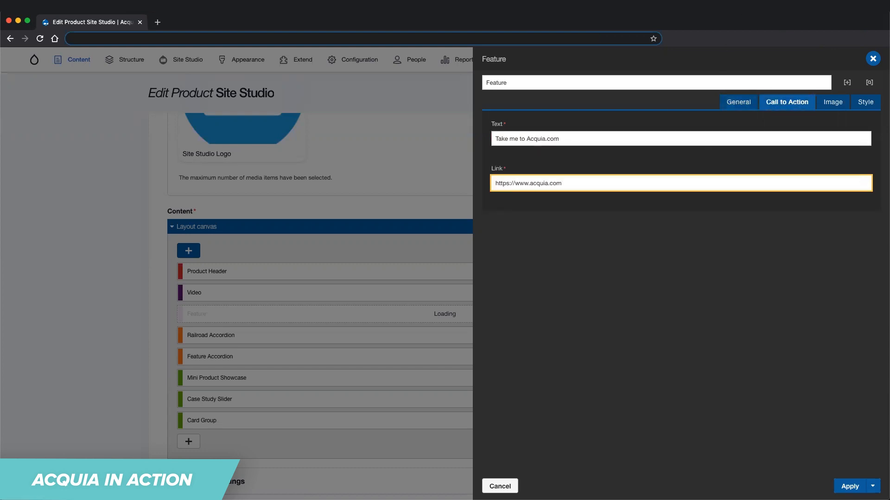
Search the media library for "Acquia" and use the image Acquia's Powerful CMS for the Feature component.
{"action": "left_click", "coordinate": [832, 102]}
{"action": "left_click", "coordinate": [497, 140]}
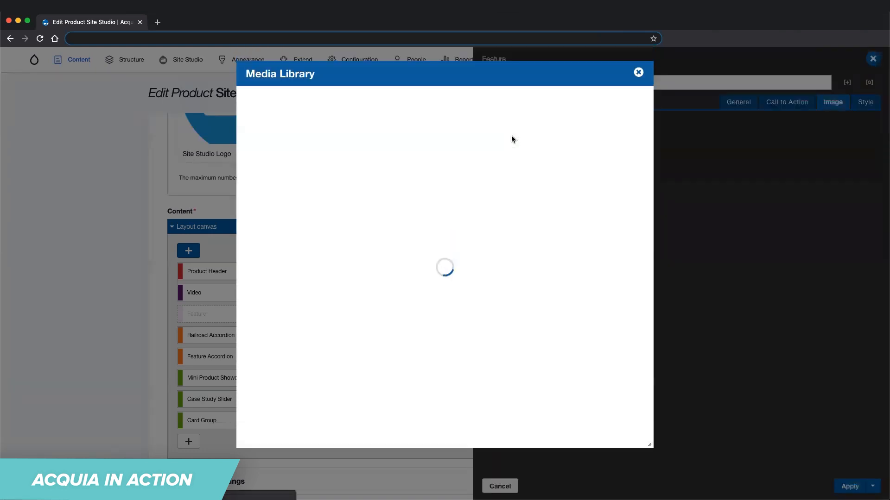
{"action": "left_click", "coordinate": [343, 242]}
{"action": "type", "text": "Acquia"}
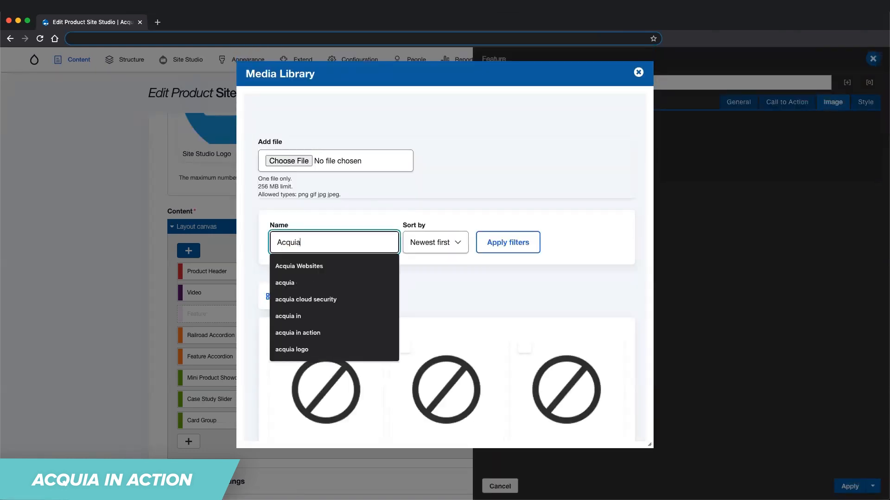
{"action": "key", "text": "Return"}
{"action": "scroll", "coordinate": [401, 296], "scroll_direction": "down", "scroll_amount": 15}
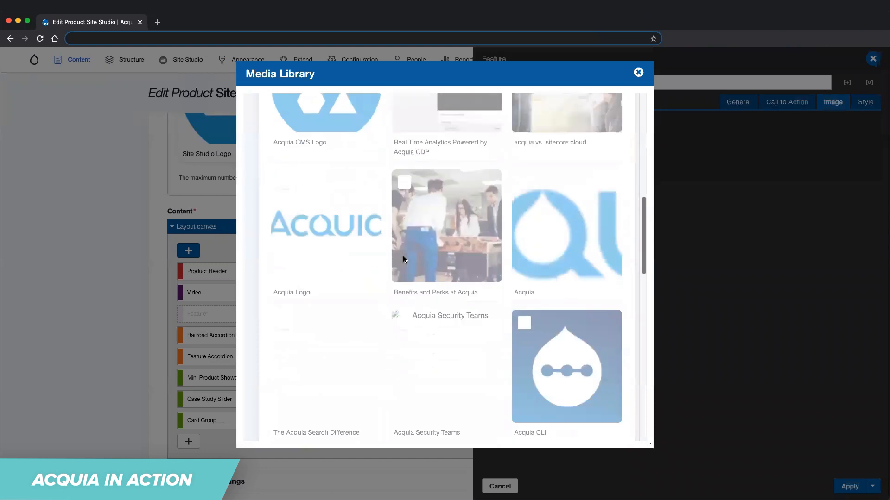
{"action": "left_click", "coordinate": [304, 321]}
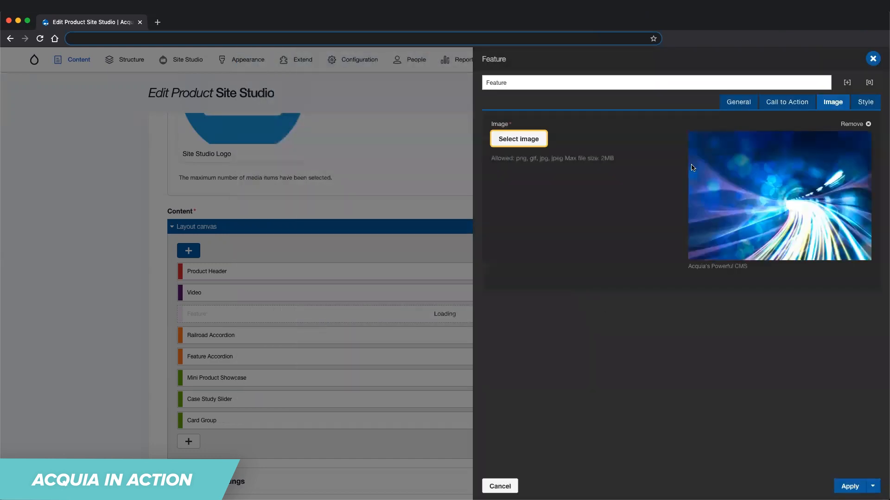
Set the Feature component's theme style to White and its layout to Image Right, then apply it and save the page.
{"action": "left_click", "coordinate": [867, 103]}
{"action": "left_click", "coordinate": [514, 140]}
{"action": "left_click", "coordinate": [515, 139]}
{"action": "left_click", "coordinate": [526, 183]}
{"action": "left_click", "coordinate": [533, 194]}
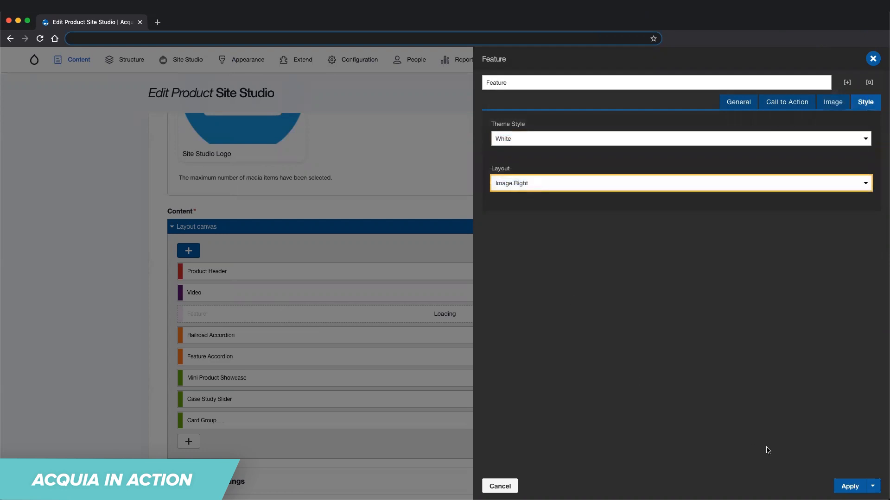
{"action": "left_click", "coordinate": [850, 487]}
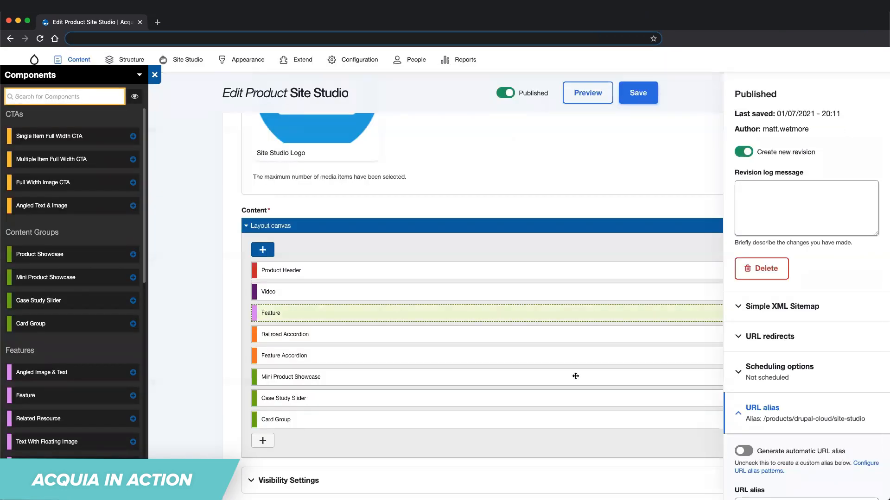
{"action": "left_click", "coordinate": [638, 92]}
Check the new Feature section on the saved page and reopen the page for editing.
{"action": "scroll", "coordinate": [521, 191], "scroll_direction": "down", "scroll_amount": 10}
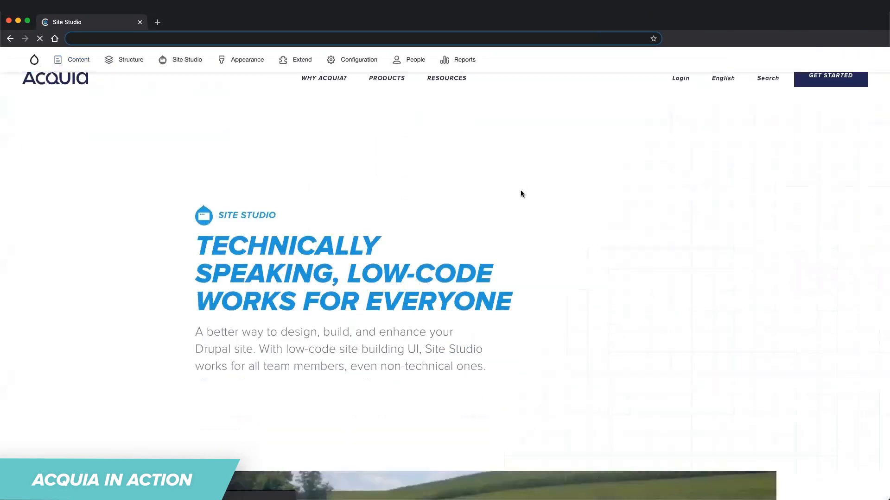
{"action": "scroll", "coordinate": [521, 191], "scroll_direction": "down", "scroll_amount": 5}
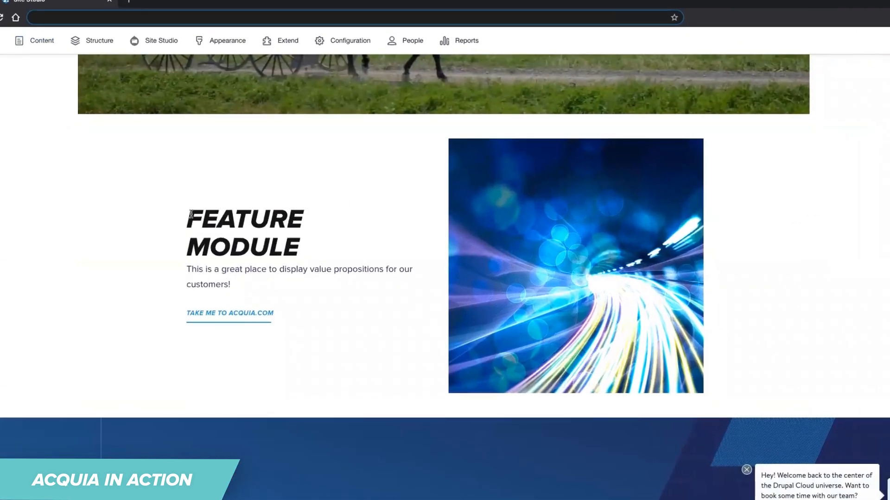
{"action": "scroll", "coordinate": [30, 189], "scroll_direction": "up", "scroll_amount": 15}
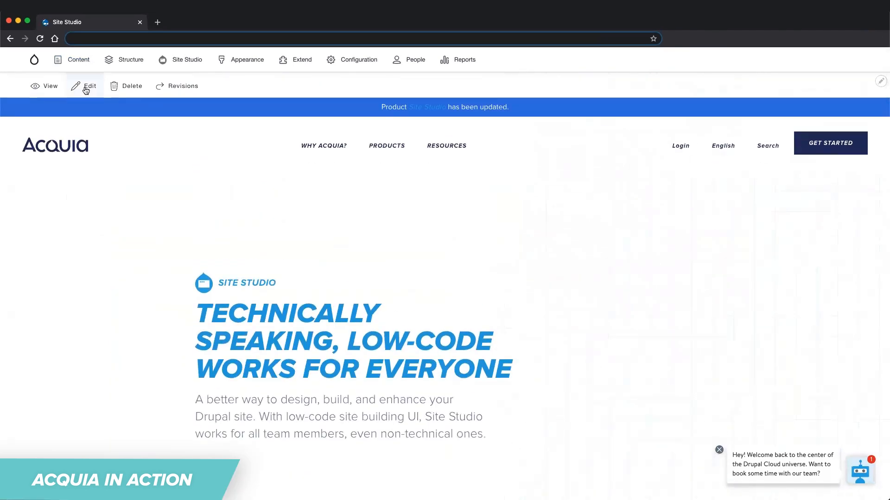
{"action": "left_click", "coordinate": [85, 88]}
Change the Feature component's theme style to Dark Blue and its layout to Image Left, and apply the settings.
{"action": "scroll", "coordinate": [548, 226], "scroll_direction": "down", "scroll_amount": 10}
{"action": "left_click", "coordinate": [296, 304]}
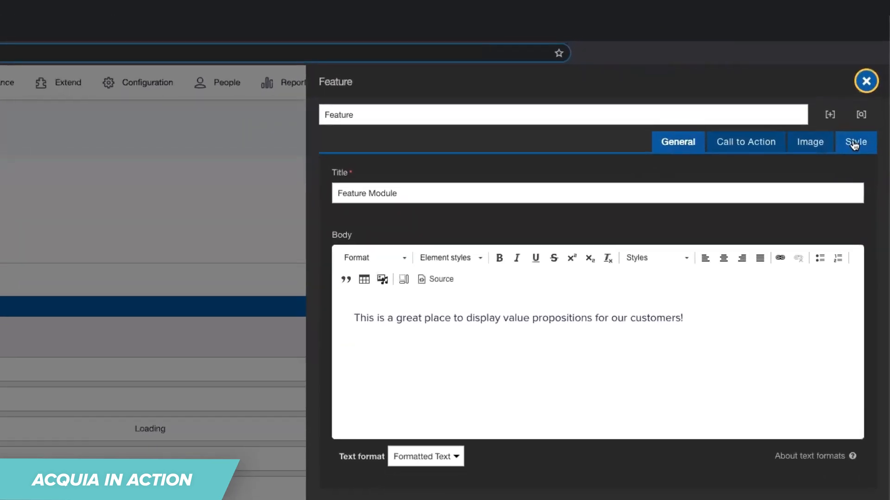
{"action": "left_click", "coordinate": [854, 145]}
{"action": "left_click", "coordinate": [386, 198]}
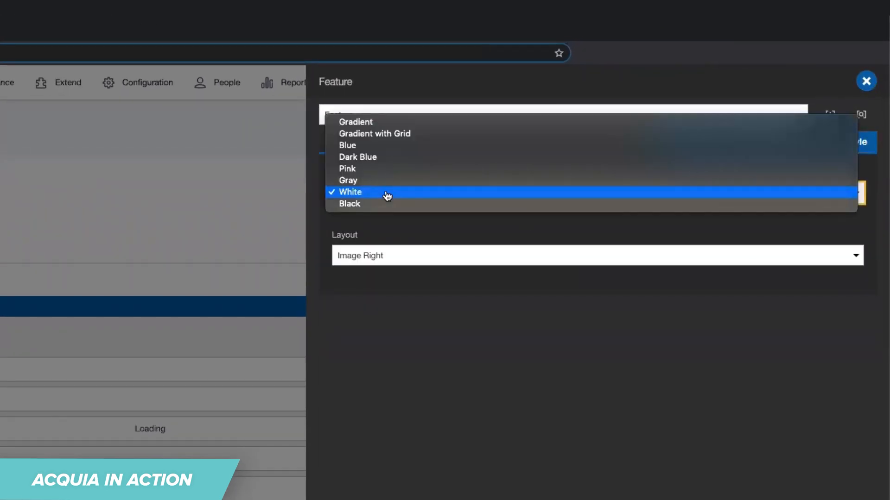
{"action": "left_click", "coordinate": [370, 158]}
{"action": "left_click", "coordinate": [377, 257]}
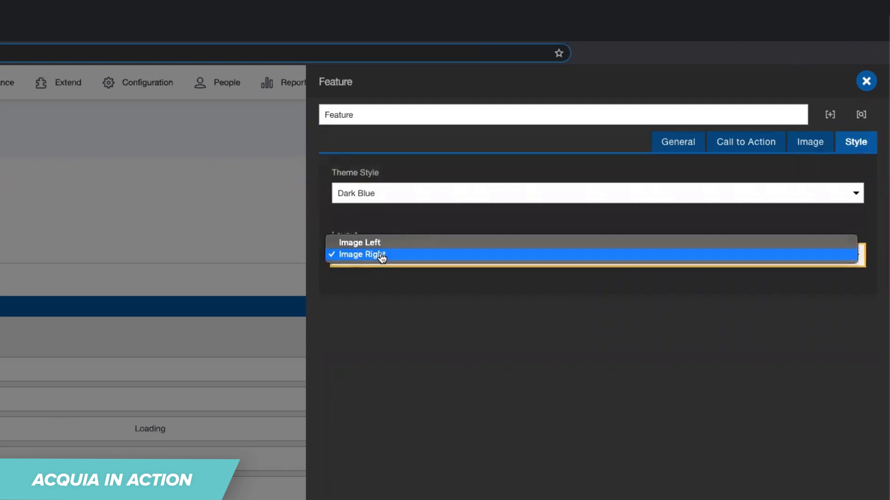
{"action": "left_click", "coordinate": [371, 240]}
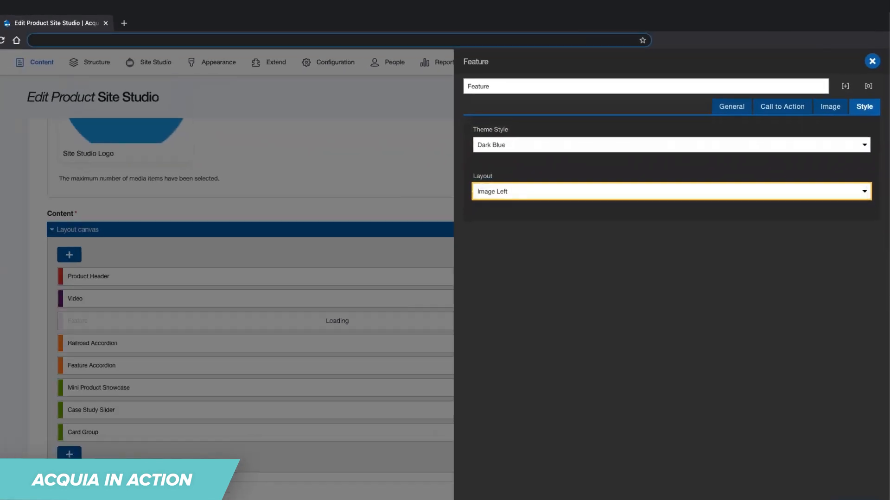
{"action": "left_click", "coordinate": [832, 499]}
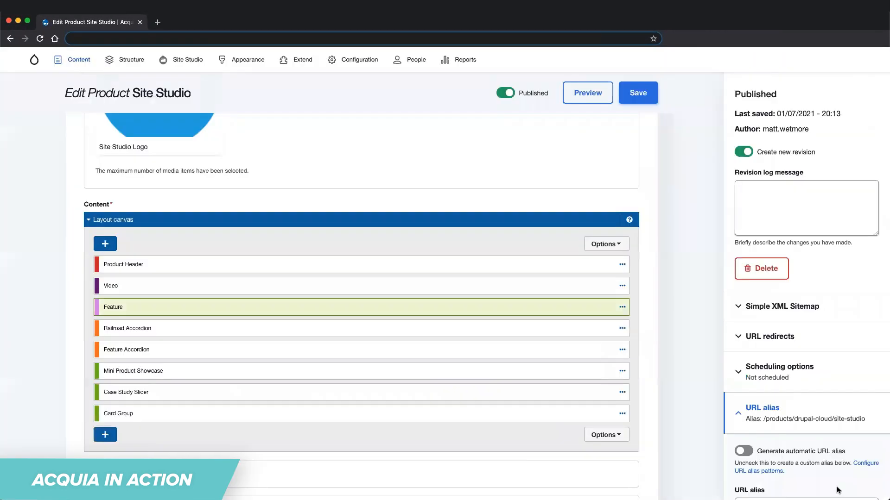
Save the product page and check the restyled Feature section below the video.
{"action": "left_click", "coordinate": [638, 92]}
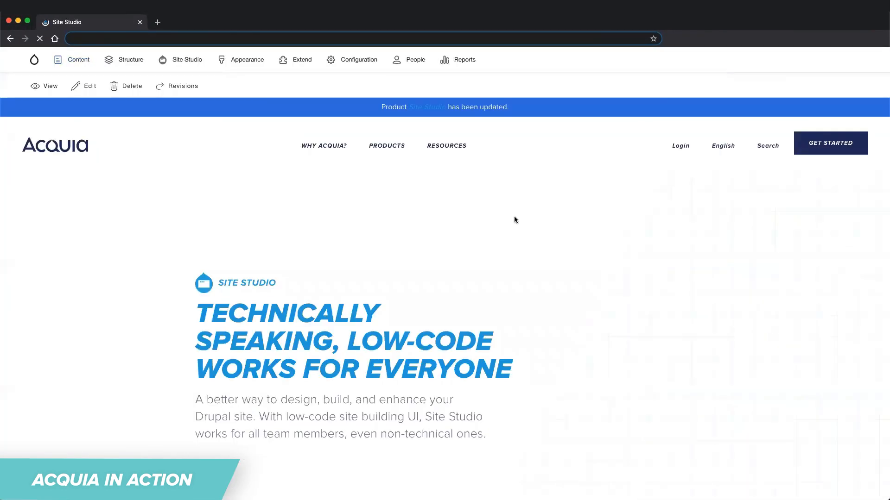
{"action": "scroll", "coordinate": [514, 216], "scroll_direction": "down", "scroll_amount": 5}
{"action": "scroll", "coordinate": [514, 216], "scroll_direction": "down", "scroll_amount": 10}
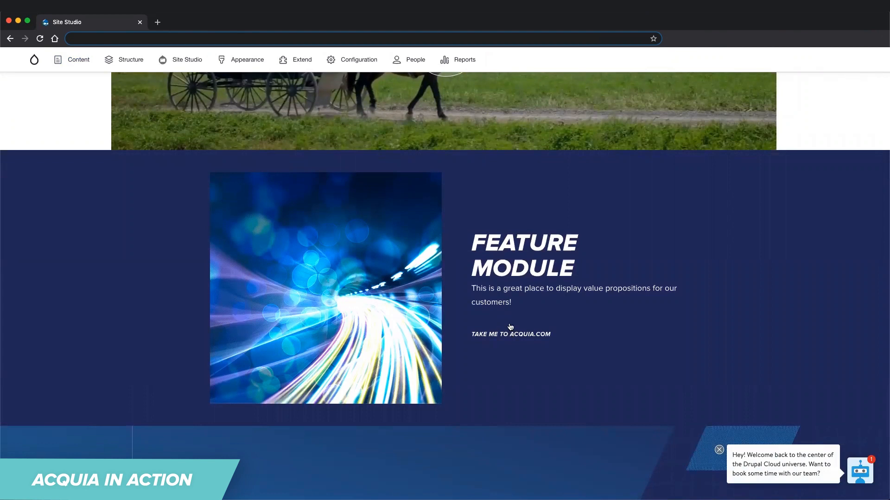
{"action": "scroll", "coordinate": [508, 292], "scroll_direction": "up", "scroll_amount": 6}
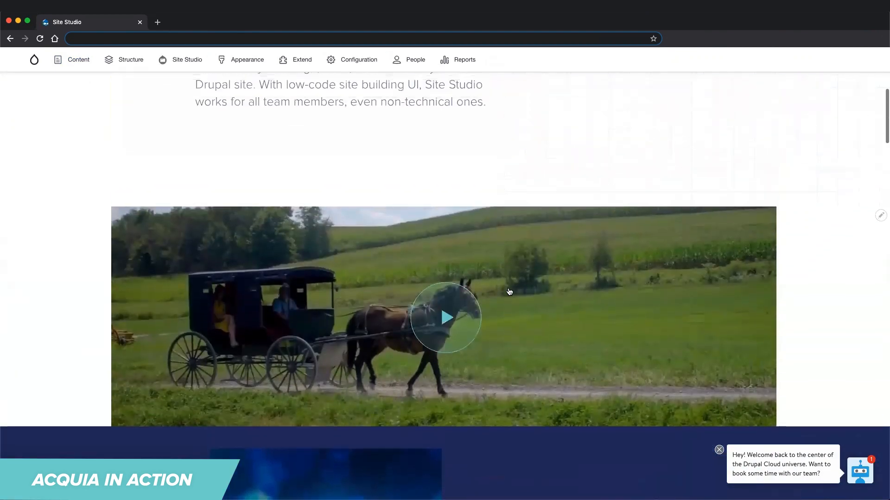
{"action": "scroll", "coordinate": [508, 288], "scroll_direction": "up", "scroll_amount": 7}
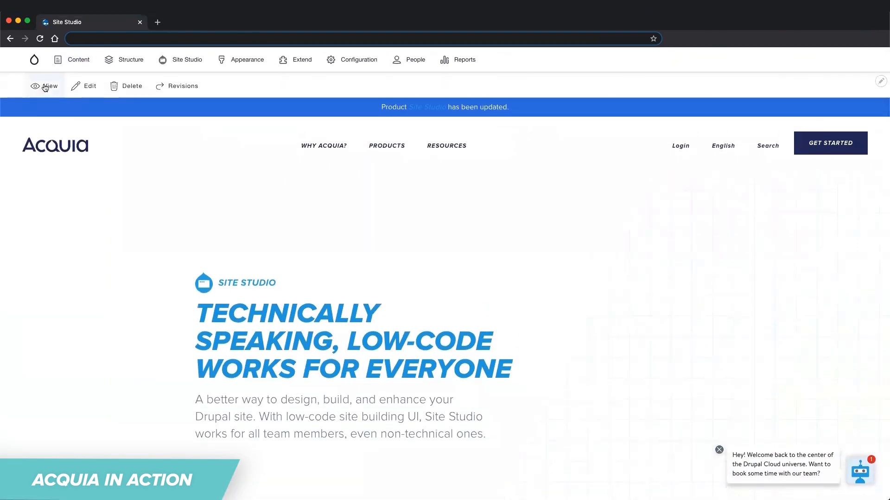
Reopen the product page for editing, delete the Feature component from the layout canvas, and save the page.
{"action": "left_click", "coordinate": [78, 87]}
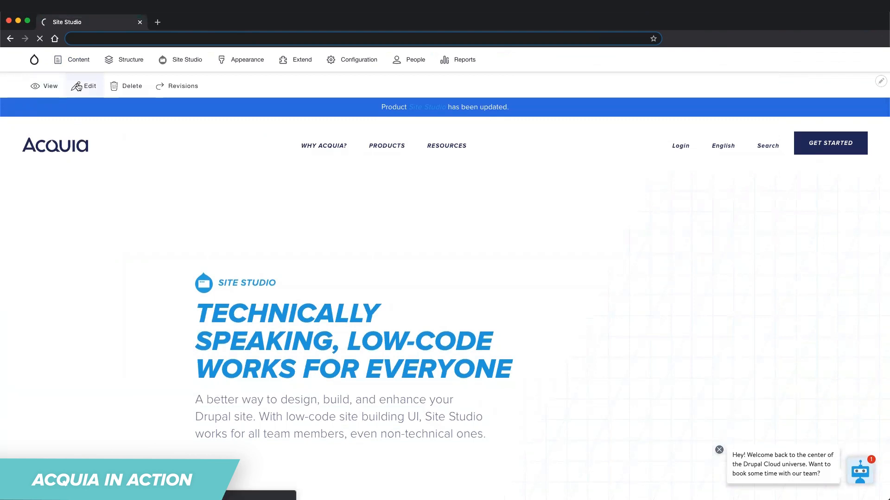
{"action": "scroll", "coordinate": [473, 280], "scroll_direction": "down", "scroll_amount": 5}
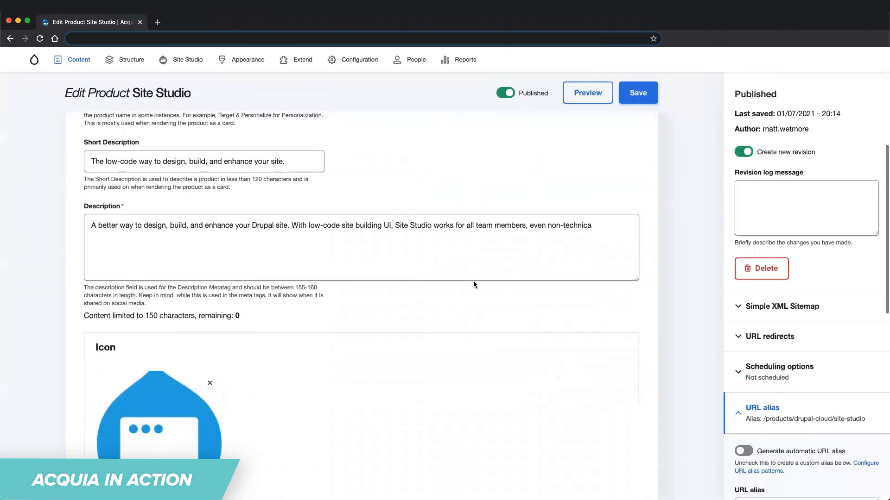
{"action": "scroll", "coordinate": [474, 281], "scroll_direction": "down", "scroll_amount": 8}
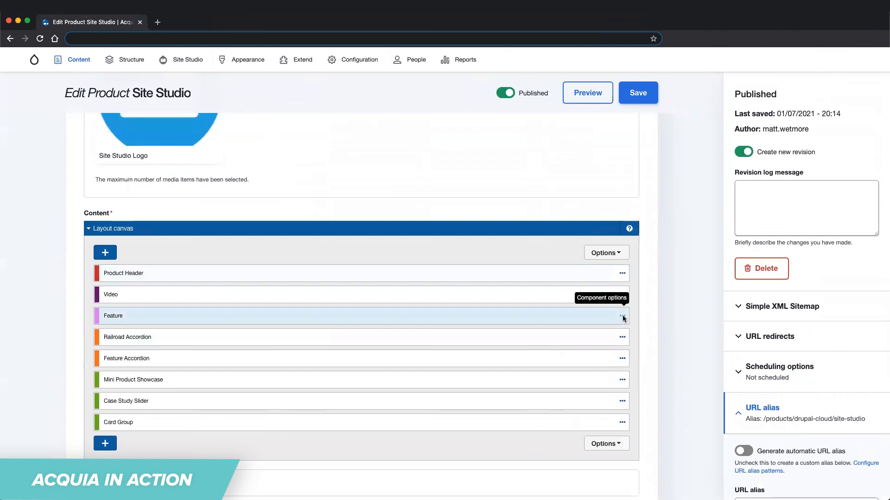
{"action": "left_click", "coordinate": [622, 316]}
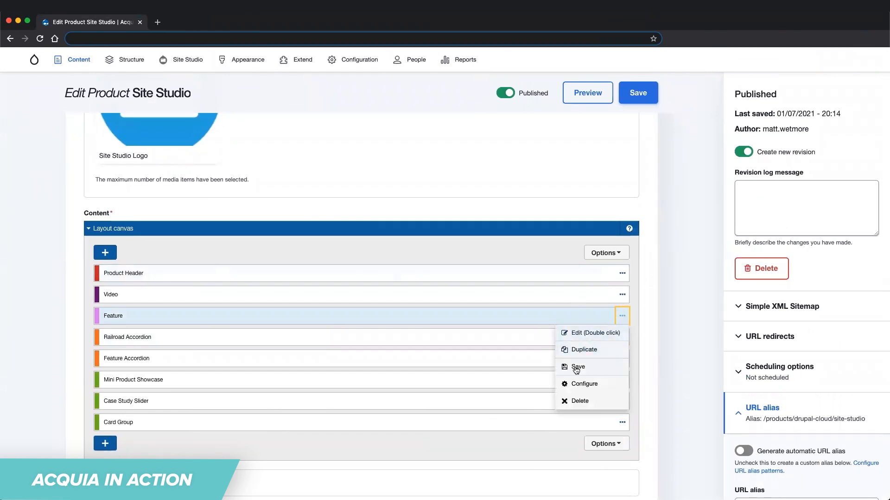
{"action": "left_click", "coordinate": [577, 400]}
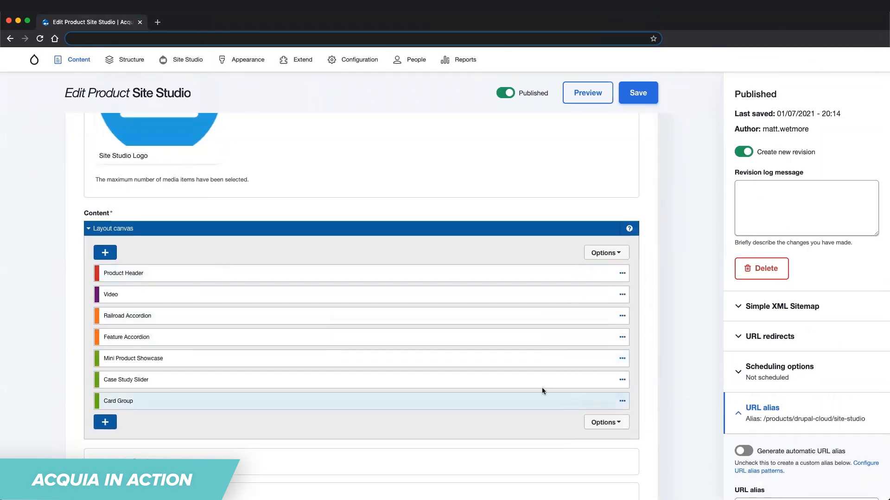
{"action": "left_click", "coordinate": [636, 95]}
Check the area below the video on the saved page for the removed Feature section.
{"action": "scroll", "coordinate": [166, 246], "scroll_direction": "down", "scroll_amount": 15}
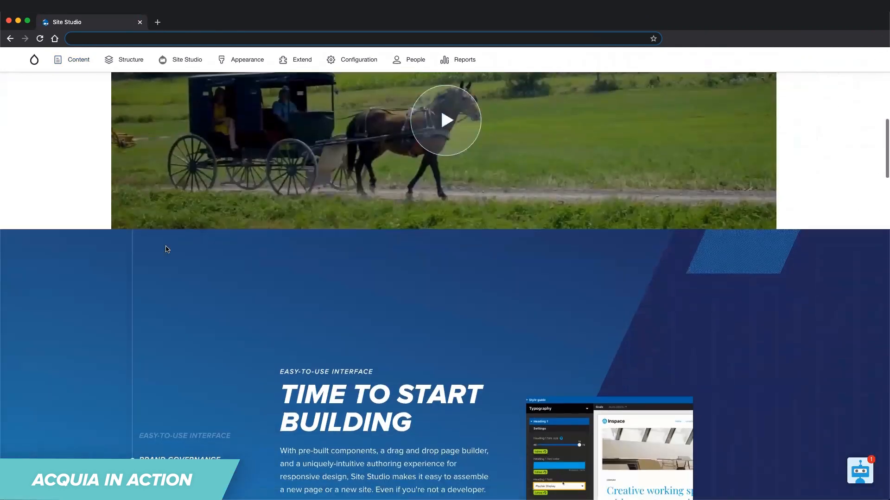
{"action": "scroll", "coordinate": [167, 249], "scroll_direction": "down", "scroll_amount": 4}
{"action": "scroll", "coordinate": [167, 250], "scroll_direction": "up", "scroll_amount": 7}
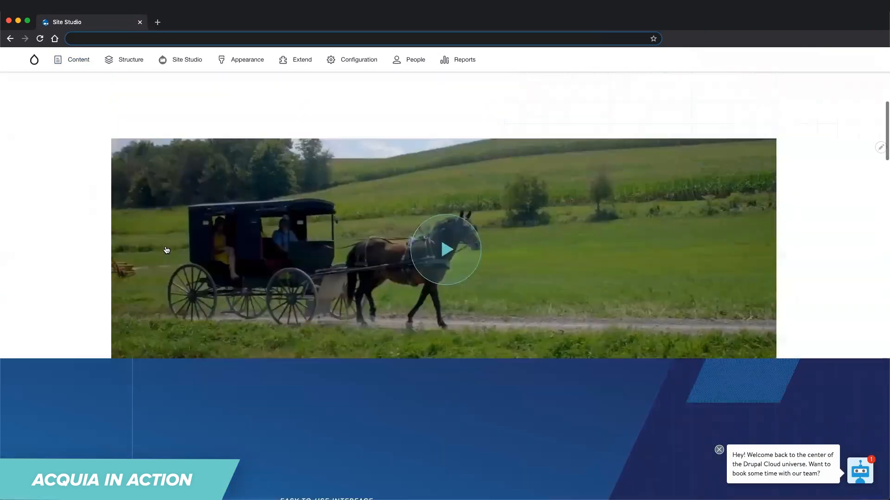
{"action": "scroll", "coordinate": [166, 251], "scroll_direction": "up", "scroll_amount": 10}
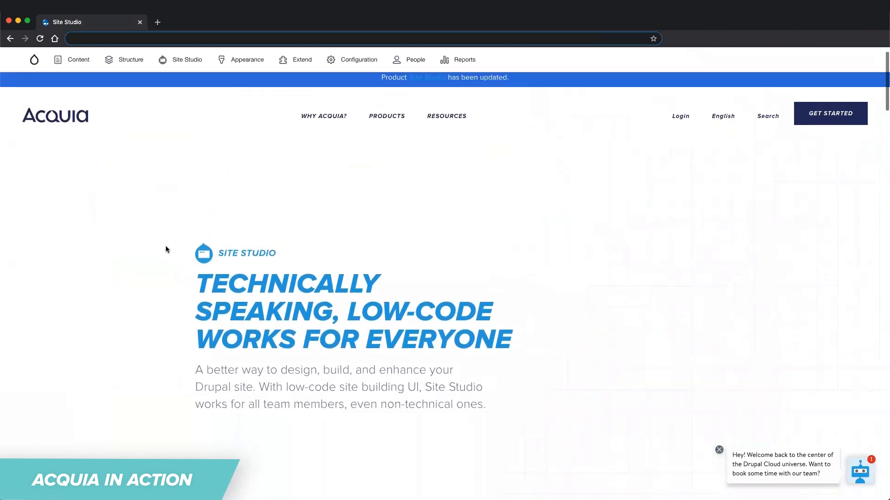
{"action": "scroll", "coordinate": [167, 250], "scroll_direction": "up", "scroll_amount": 2}
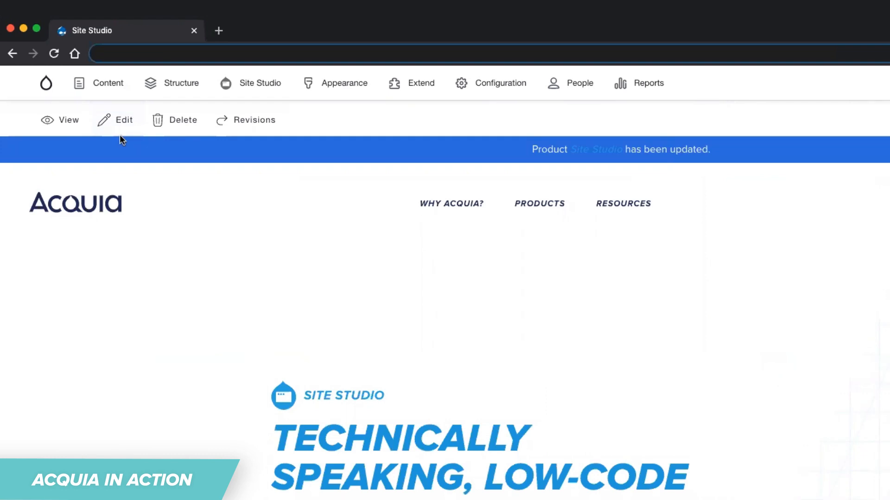
Create a new Page content item and title it "Acquia launches new open Digital Experience Platform".
{"action": "mouse_move", "coordinate": [99, 85]}
{"action": "mouse_move", "coordinate": [98, 141]}
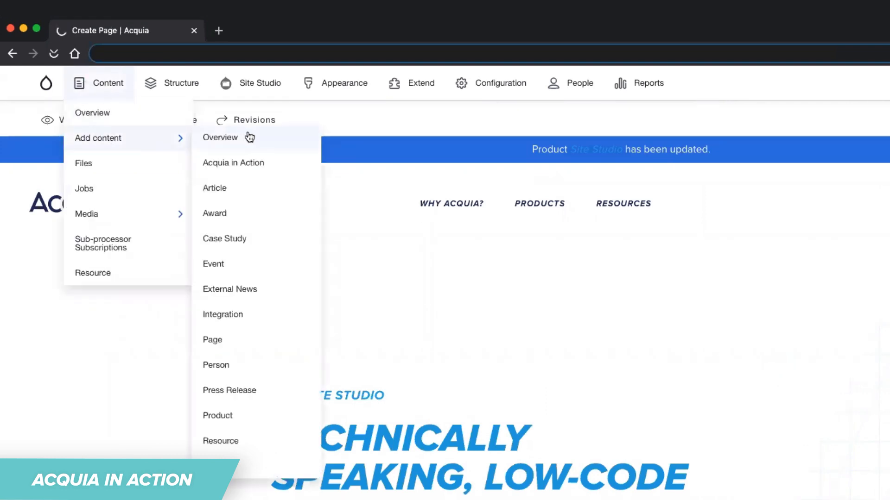
{"action": "left_click", "coordinate": [214, 345]}
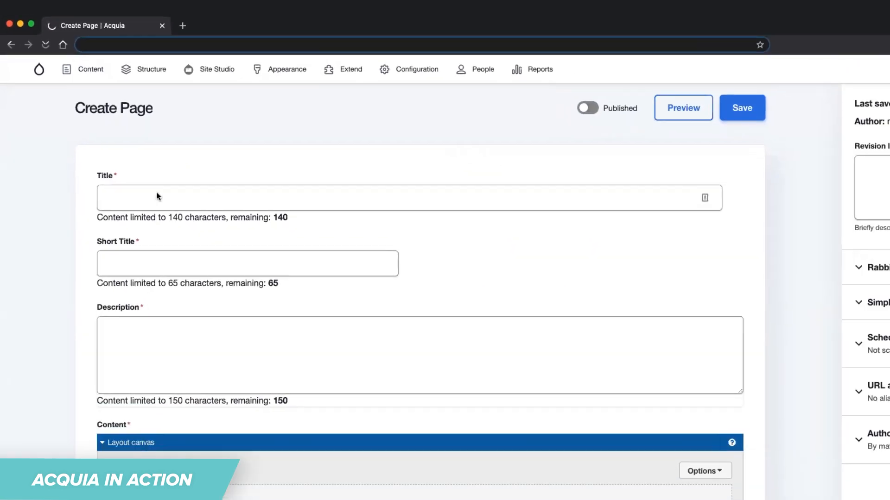
{"action": "left_click", "coordinate": [149, 173]}
{"action": "type", "text": "Acquia launches"}
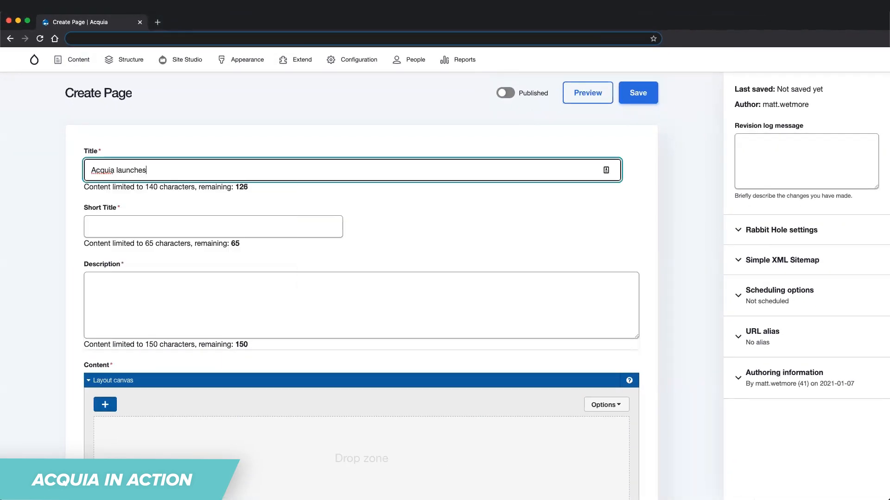
{"action": "type", "text": " new open Digital Experience Platform"}
Reuse the title as short title and set the description to "Digital experience company Acquia today announced the launch of its new Acquia Open Digital Experience Platform (DXP).".
{"action": "key", "text": "super+a"}
{"action": "key", "text": "super+c"}
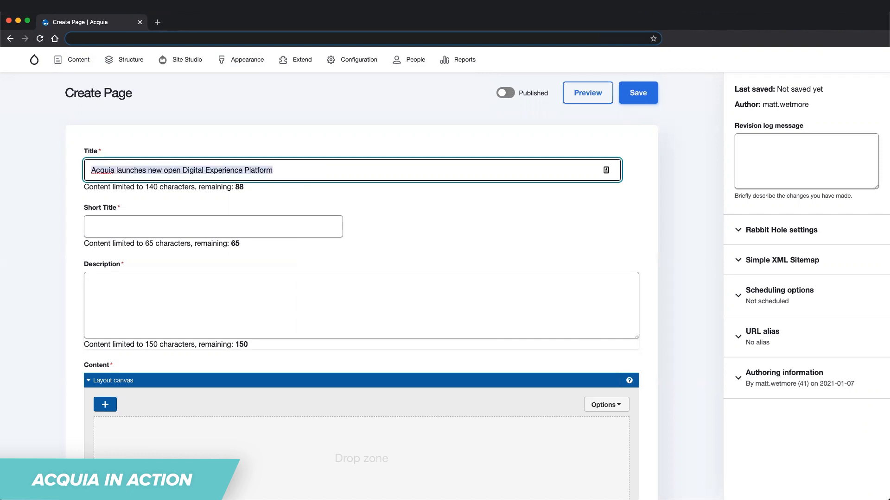
{"action": "key", "text": "Tab"}
{"action": "left_click", "coordinate": [132, 223]}
{"action": "key", "text": "super+v"}
{"action": "left_click", "coordinate": [25, 309]}
{"action": "left_click", "coordinate": [154, 300]}
{"action": "type", "text": "Digital experience company Acquia today announced the launch of its new Acquia Open Digital Experience Platform (DXP)."}
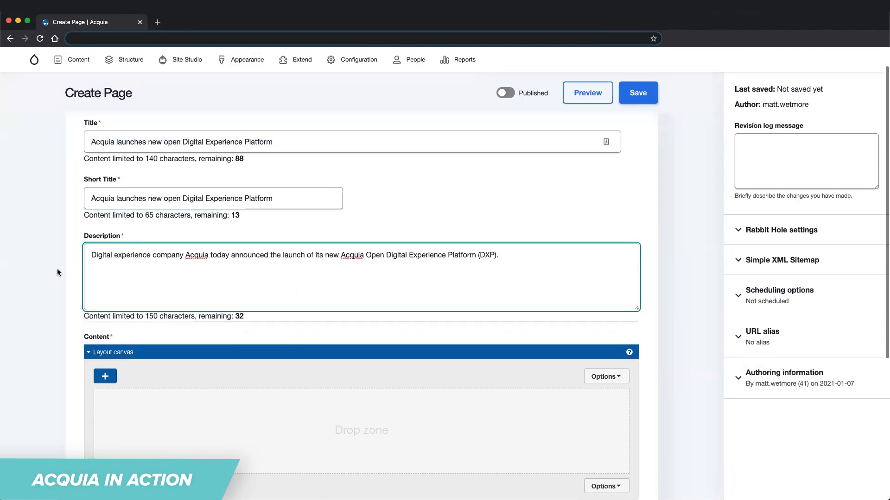
Add an Angled Header component to the new page's layout canvas and open its settings.
{"action": "scroll", "coordinate": [57, 269], "scroll_direction": "down", "scroll_amount": 3}
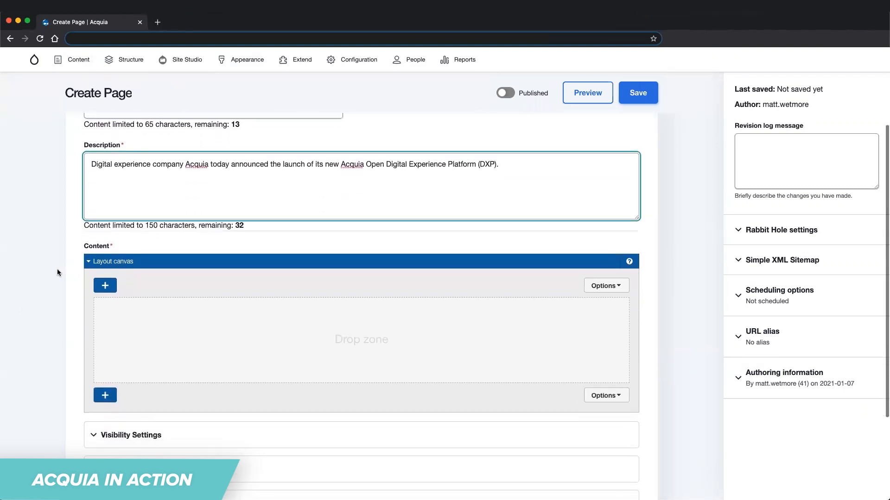
{"action": "left_click", "coordinate": [105, 286]}
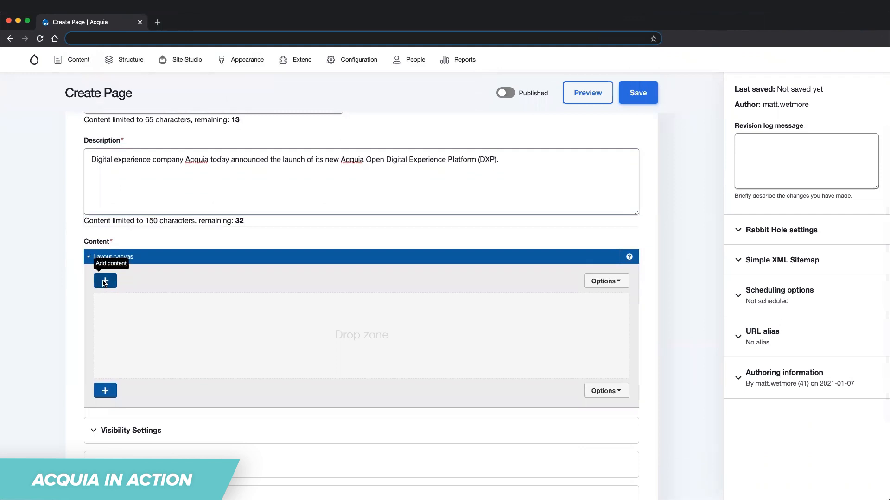
{"action": "scroll", "coordinate": [65, 218], "scroll_direction": "down", "scroll_amount": 15}
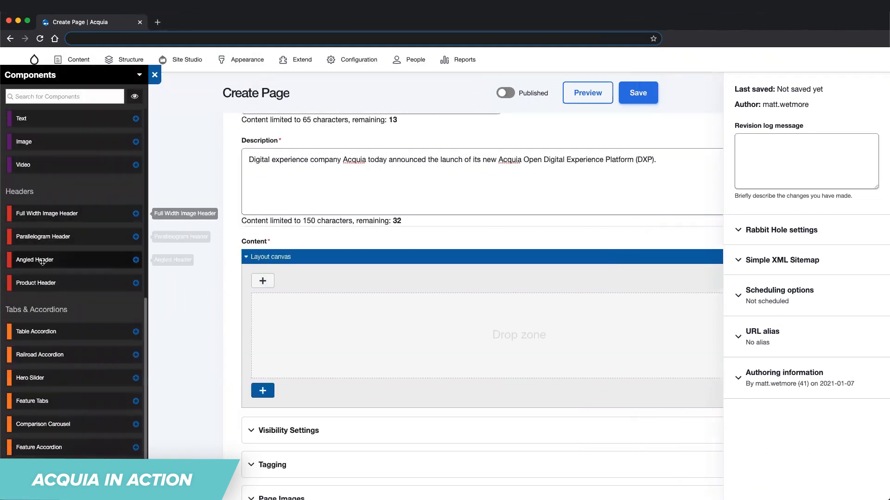
{"action": "left_click_drag", "start_coordinate": [42, 259], "coordinate": [297, 304]}
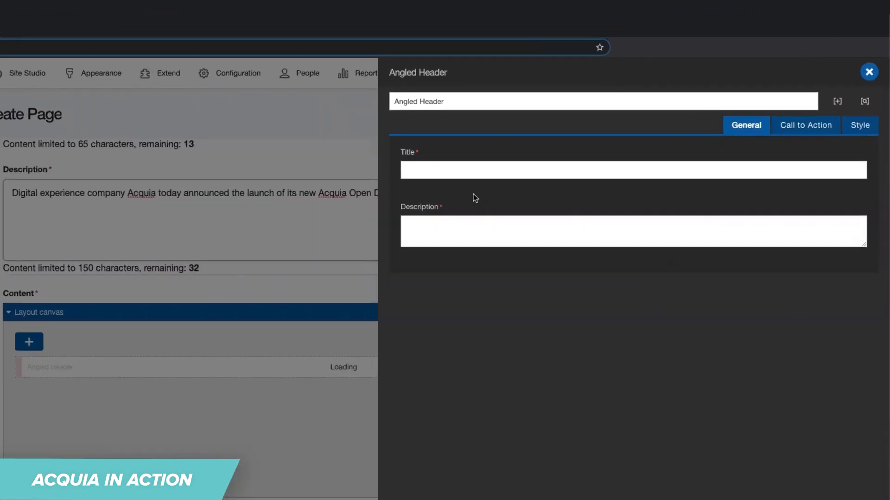
Set the Angled Header's title to "ACQUIA LAUNCHES NEW OPEN DIGITAL EXPERIENCE PLATFORM" and reuse the page description as its description.
{"action": "left_click", "coordinate": [437, 182]}
{"action": "type", "text": "ACQUIA LAUNCHES NEW OPEN DIGITAL EXPERIENCE PLATFORM"}
{"action": "left_click", "coordinate": [604, 327]}
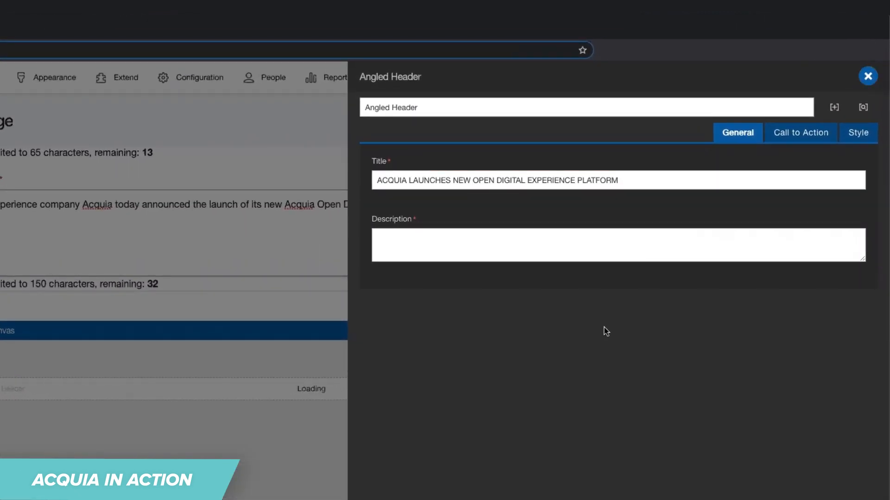
{"action": "left_click", "coordinate": [516, 246]}
{"action": "type", "text": "Digital experience company Acquia today announced the launch of its new Acquia Open Digital Experience Platform (DXP)."}
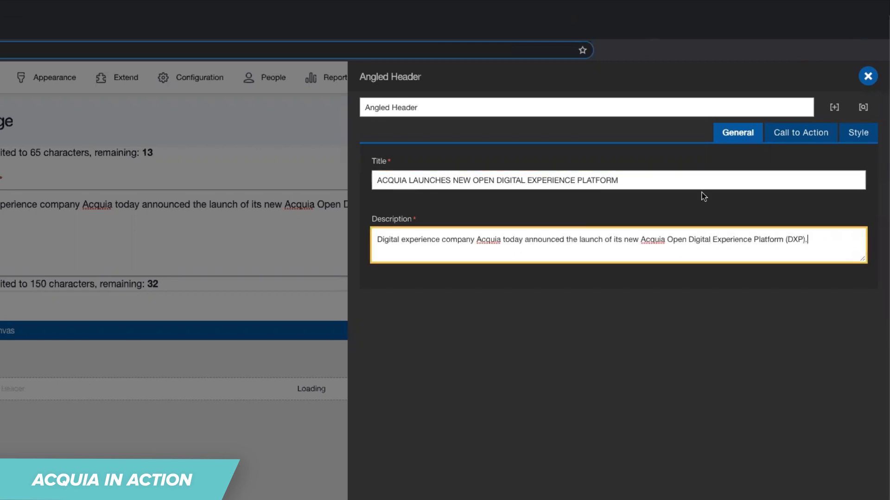
Give the header's call to action the text "View Press Release" and link it to "Acquia Launches New Open Digital Experience Platform".
{"action": "left_click", "coordinate": [795, 134]}
{"action": "left_click", "coordinate": [398, 186]}
{"action": "type", "text": "View Press Release"}
{"action": "key", "text": "Tab"}
{"action": "type", "text": "Launches new o"}
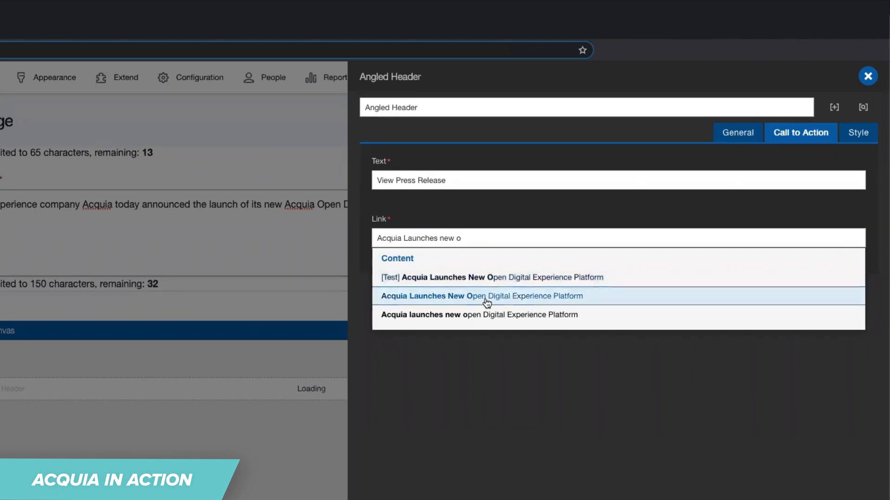
{"action": "left_click", "coordinate": [486, 301]}
Search the media library for "Acquia" and use the image Acquia's Powerful CMS for the Angled Header.
{"action": "left_click", "coordinate": [852, 141]}
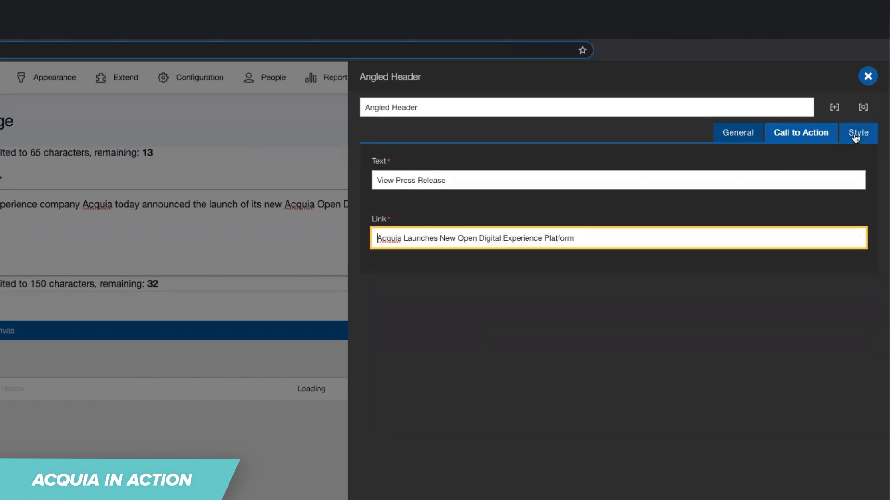
{"action": "left_click", "coordinate": [398, 181]}
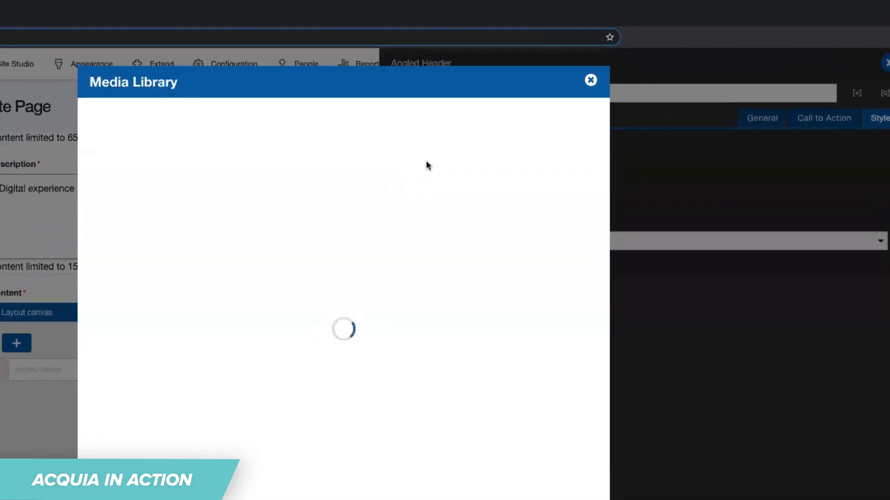
{"action": "type", "text": "Acquia"}
{"action": "key", "text": "Return"}
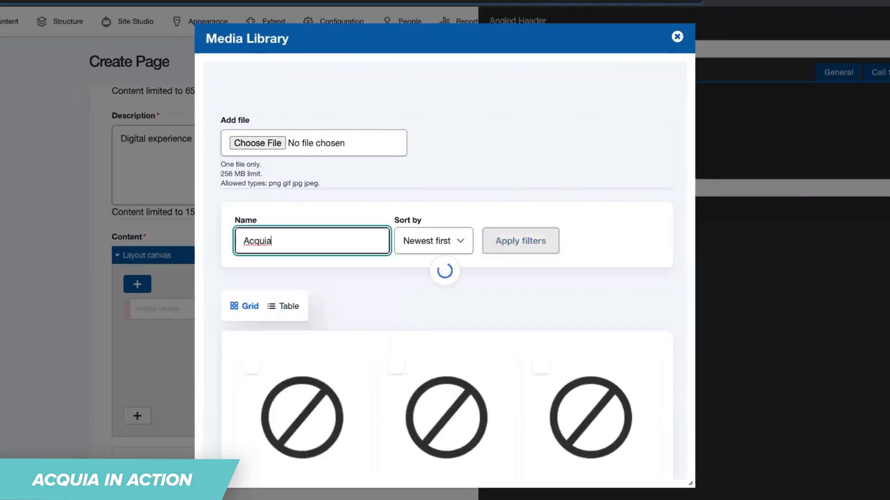
{"action": "scroll", "coordinate": [390, 207], "scroll_direction": "down", "scroll_amount": 8}
{"action": "scroll", "coordinate": [390, 208], "scroll_direction": "down", "scroll_amount": 10}
{"action": "left_click", "coordinate": [276, 338]}
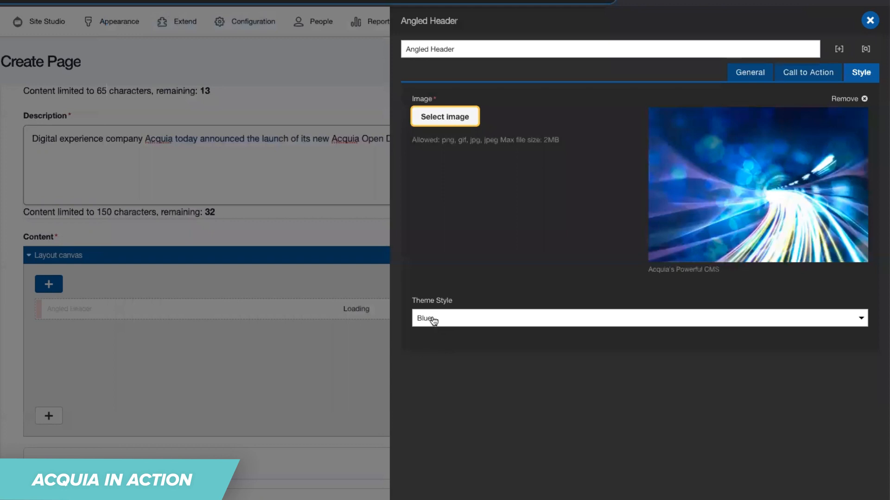
Set the Angled Header's theme style to Orange and apply the component settings.
{"action": "left_click", "coordinate": [433, 321]}
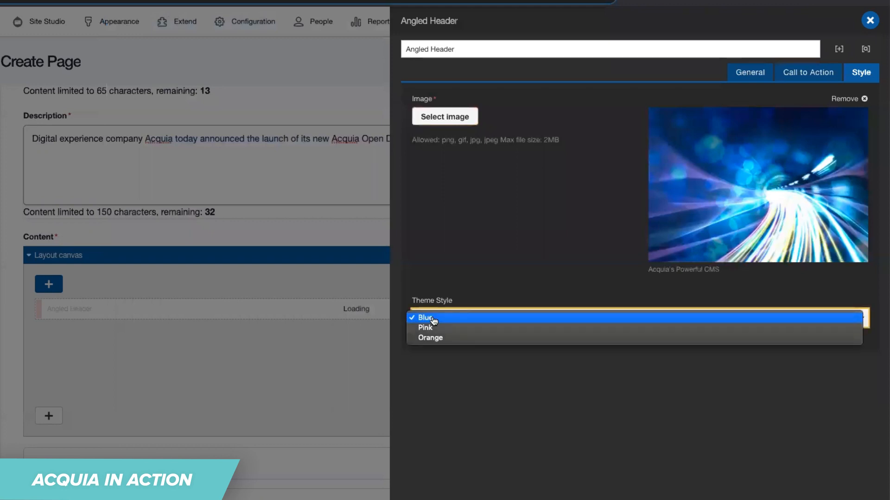
{"action": "left_click", "coordinate": [430, 338]}
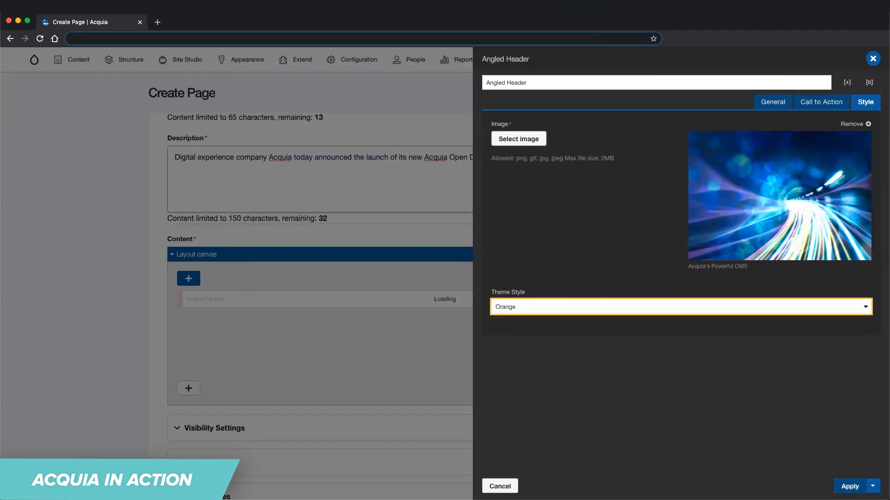
{"action": "left_click", "coordinate": [850, 486]}
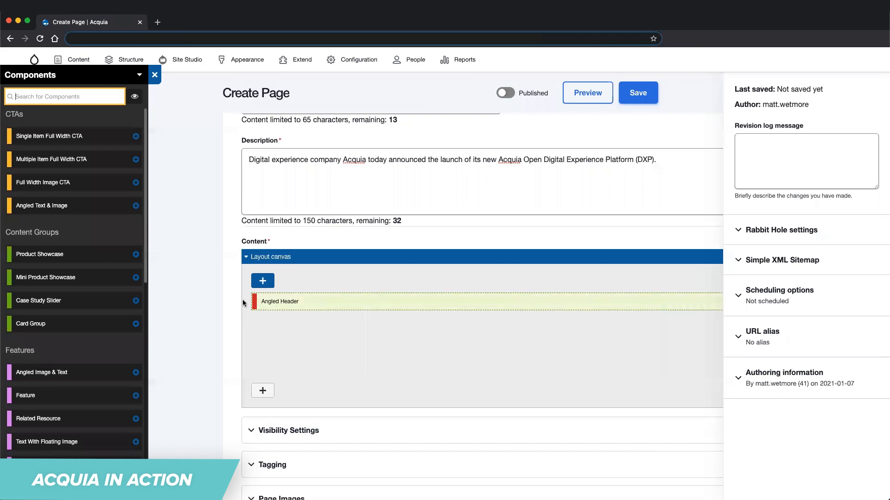
Set the new page's URL alias to /press-releases/acquia-dxp.
{"action": "scroll", "coordinate": [242, 303], "scroll_direction": "down", "scroll_amount": 5}
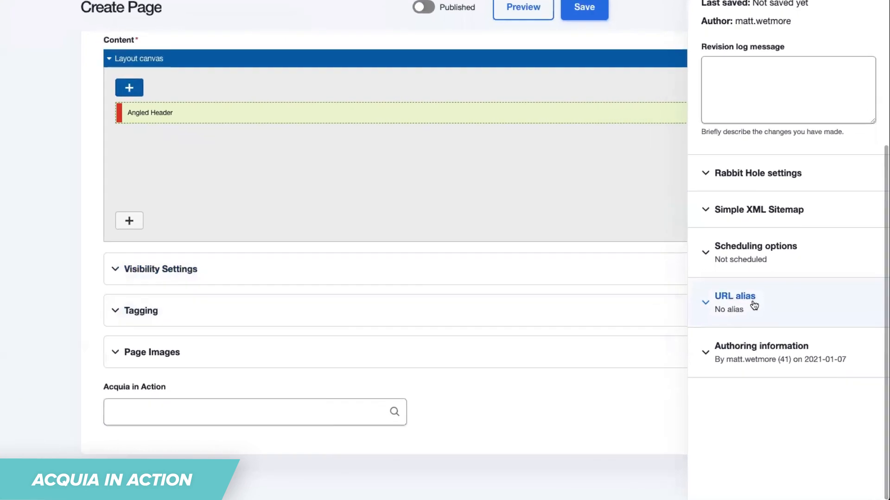
{"action": "left_click", "coordinate": [754, 304]}
{"action": "left_click", "coordinate": [732, 368]}
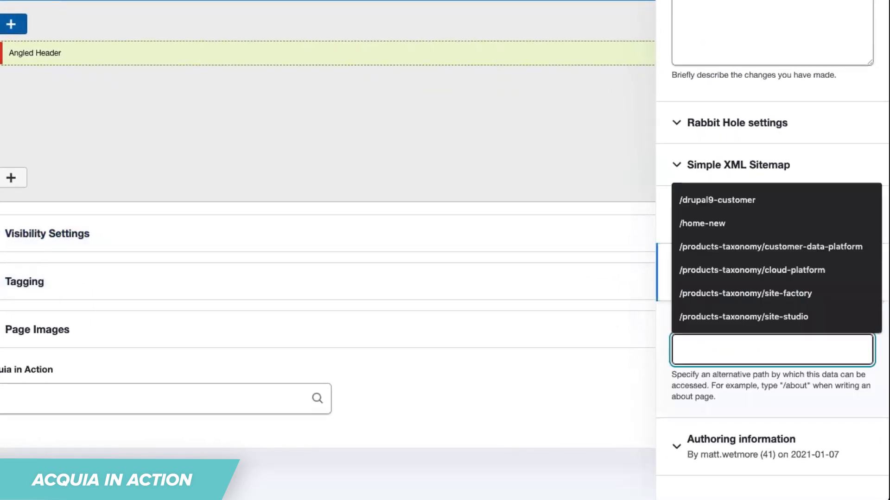
{"action": "type", "text": "/press-releases/acquia-dxp"}
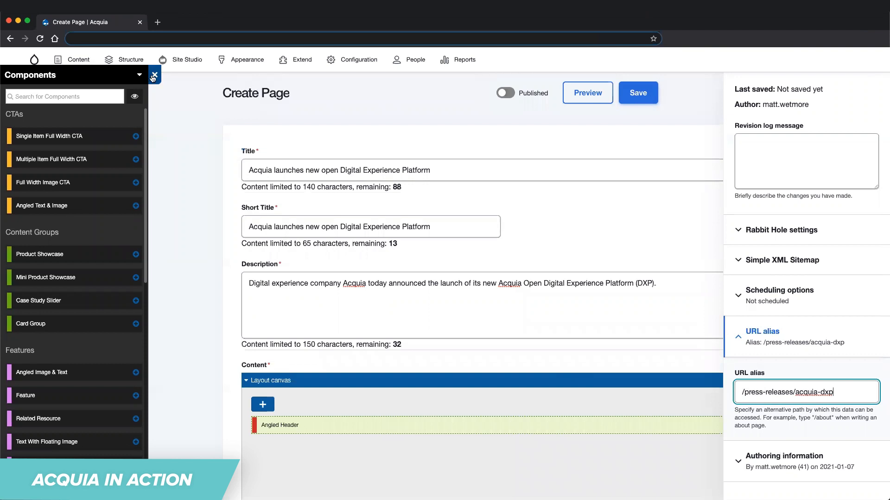
Try to save the new page with the list of components closed.
{"action": "left_click", "coordinate": [154, 75]}
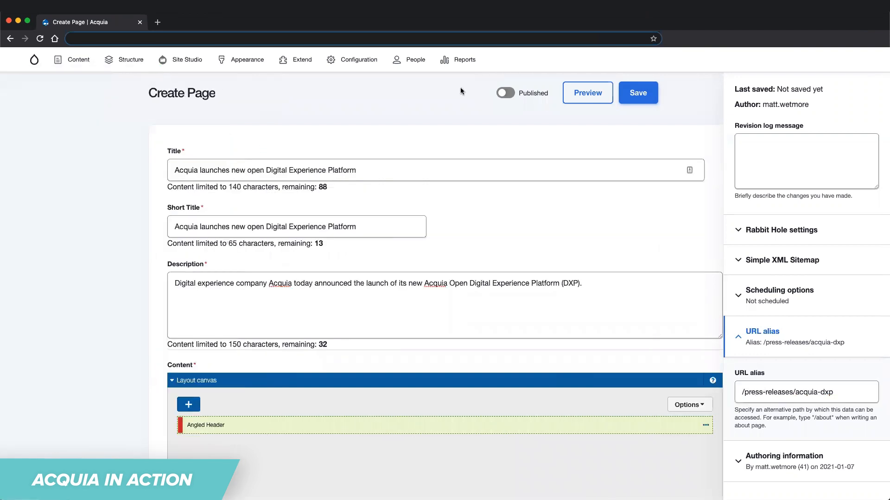
{"action": "left_click", "coordinate": [638, 94]}
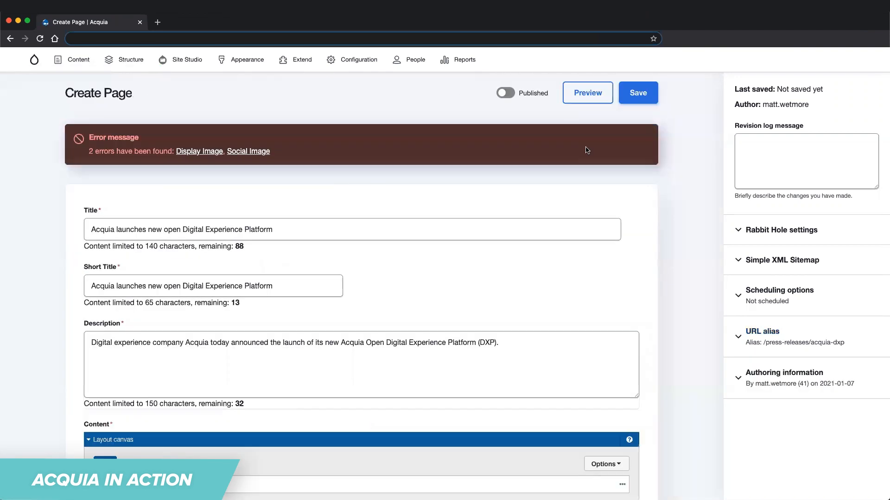
Search the media library for "Acquia" and use the image Acquia's Powerful CMS as the page's Display Image.
{"action": "scroll", "coordinate": [489, 203], "scroll_direction": "down", "scroll_amount": 10}
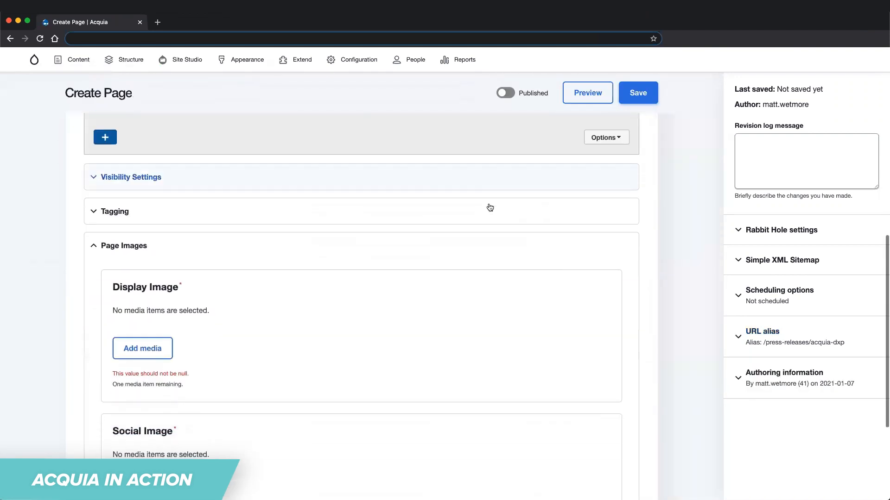
{"action": "left_click", "coordinate": [142, 179]}
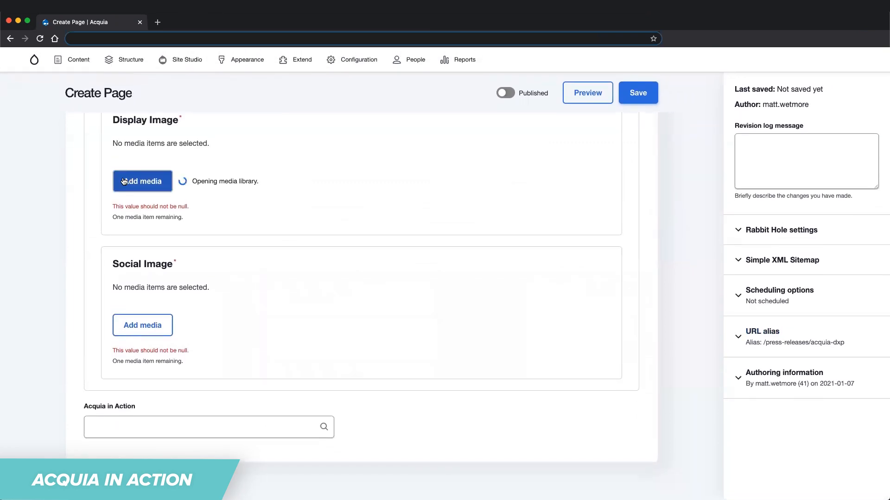
{"action": "left_click", "coordinate": [234, 206]}
{"action": "type", "text": "ac"}
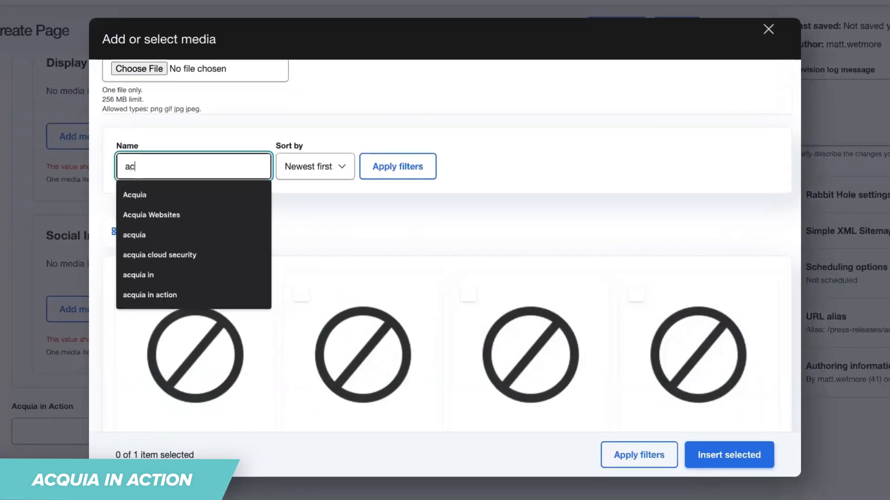
{"action": "type", "text": "quia"}
{"action": "left_click", "coordinate": [191, 195]}
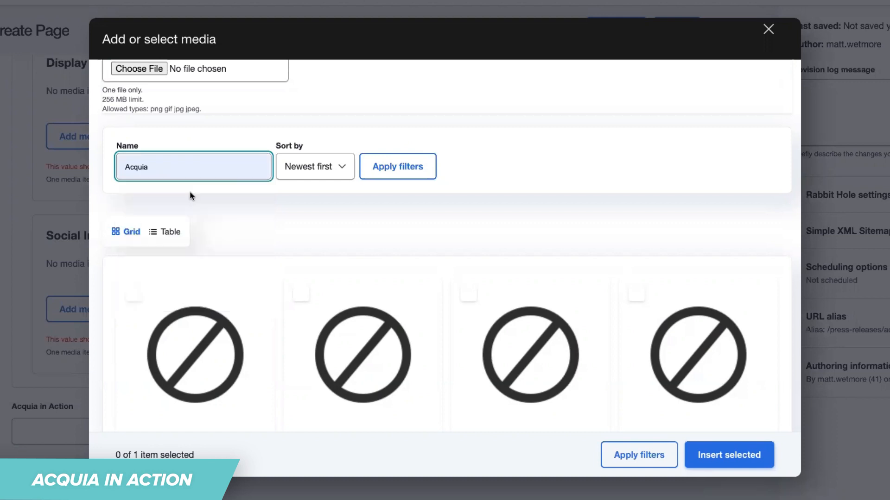
{"action": "left_click", "coordinate": [408, 167]}
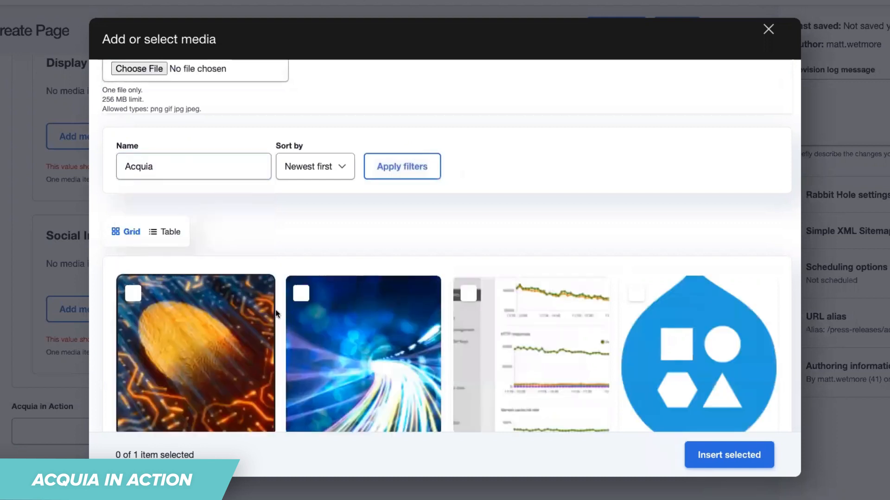
{"action": "left_click", "coordinate": [301, 293]}
{"action": "left_click", "coordinate": [720, 456]}
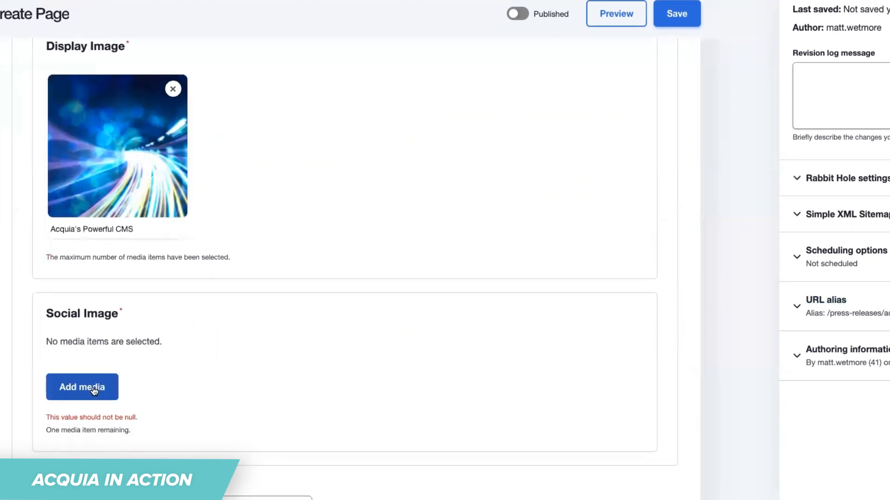
Filter the media library by "acquia" and insert the blue light-streak image Acquia's Powerful CMS as the Social Image.
{"action": "left_click", "coordinate": [93, 391]}
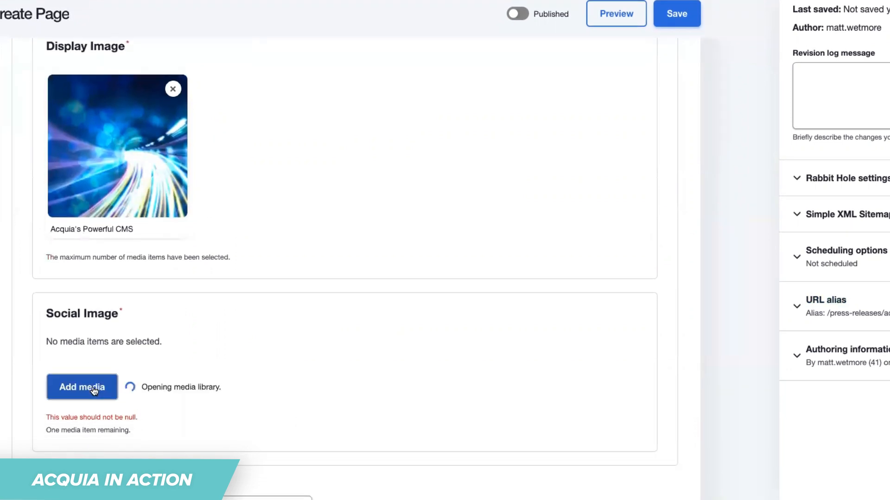
{"action": "left_click", "coordinate": [171, 192]}
{"action": "type", "text": "acquia"}
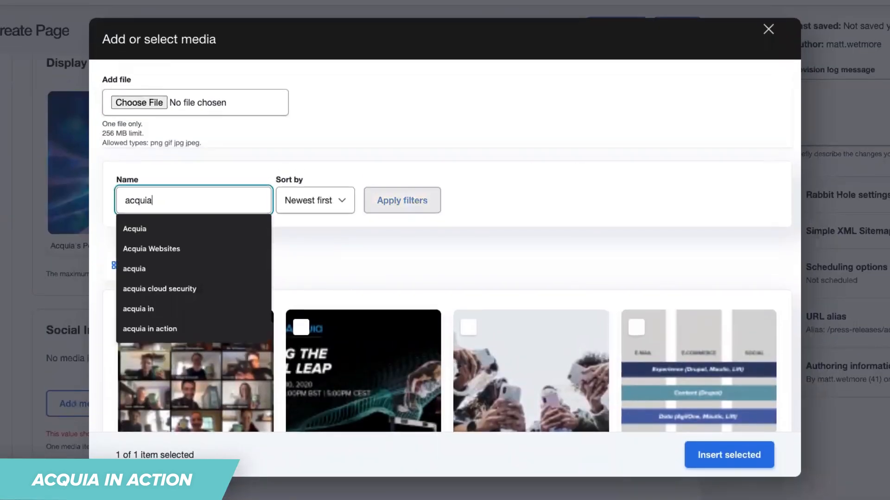
{"action": "key", "text": "Return"}
{"action": "left_click", "coordinate": [308, 329]}
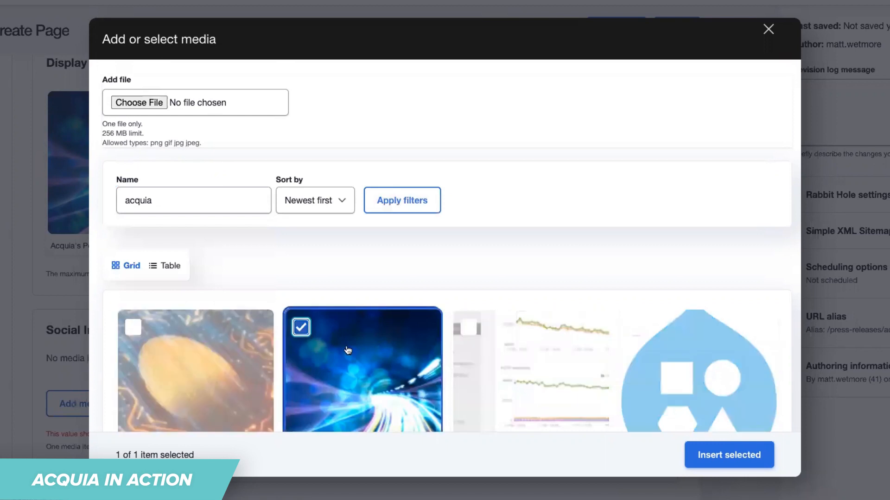
{"action": "left_click", "coordinate": [740, 459]}
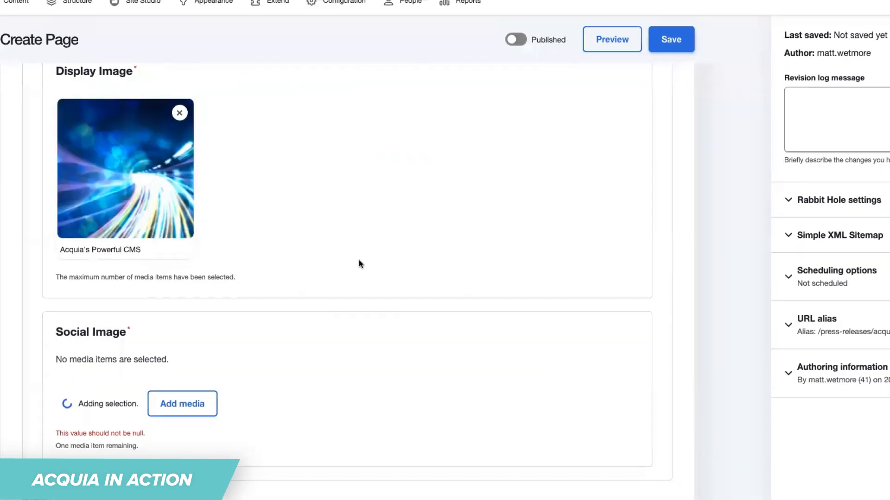
Save the new page and review how its angled header is rendered.
{"action": "scroll", "coordinate": [366, 273], "scroll_direction": "down", "scroll_amount": 4}
{"action": "left_click", "coordinate": [633, 94]}
{"action": "scroll", "coordinate": [327, 248], "scroll_direction": "down", "scroll_amount": 2}
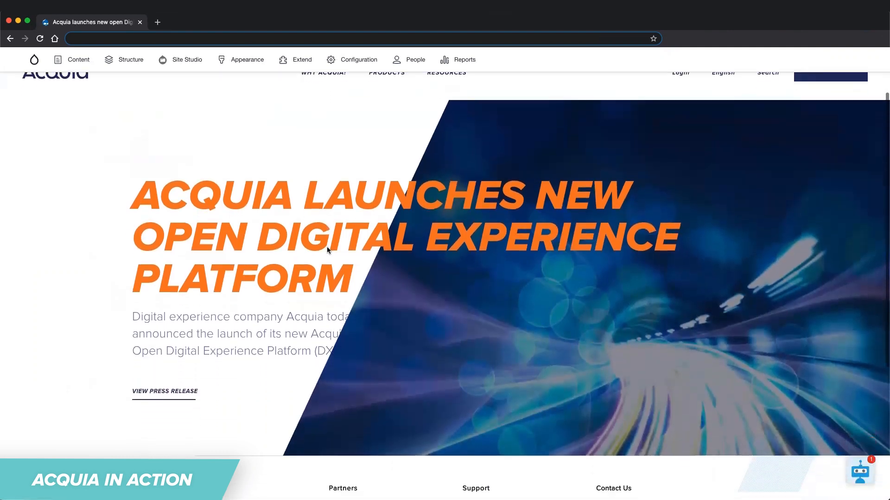
{"action": "scroll", "coordinate": [327, 248], "scroll_direction": "down", "scroll_amount": 2}
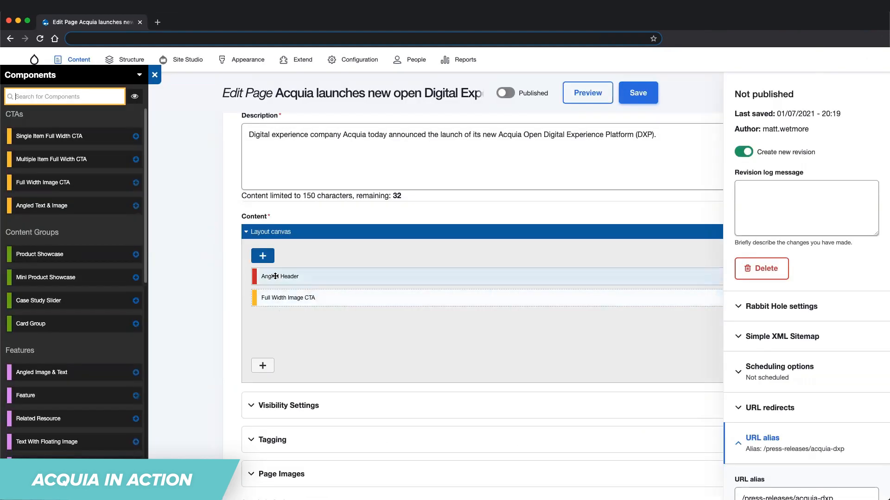
Rename the page's Angled Header component as Acquia DXP Press Release and save it as component content.
{"action": "double_click", "coordinate": [275, 276]}
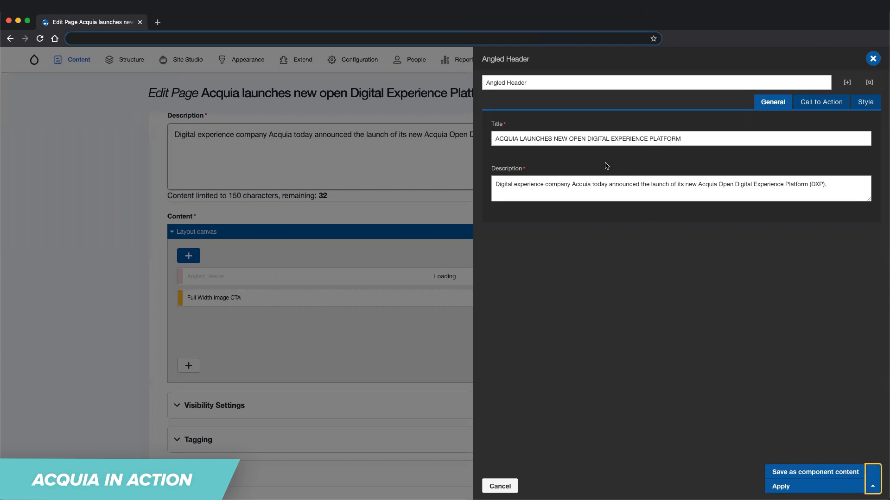
{"action": "triple_click", "coordinate": [550, 84]}
{"action": "type", "text": "Acquia DXP Press Release"}
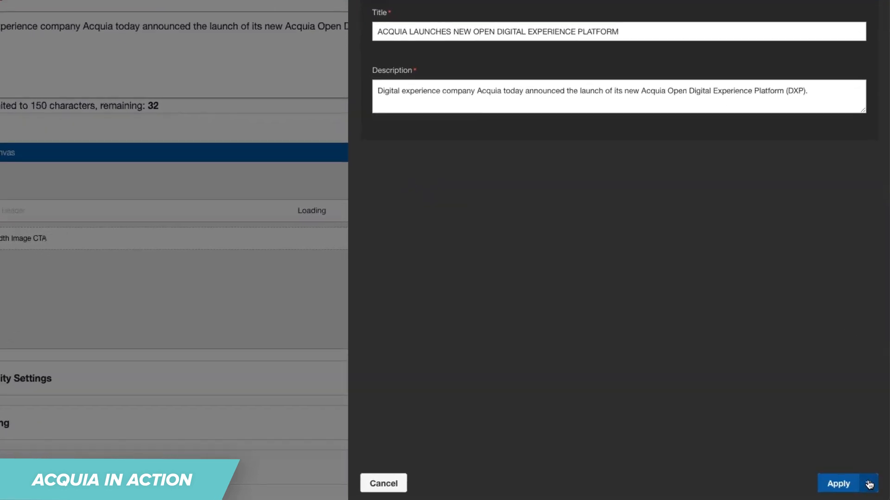
{"action": "left_click", "coordinate": [872, 486]}
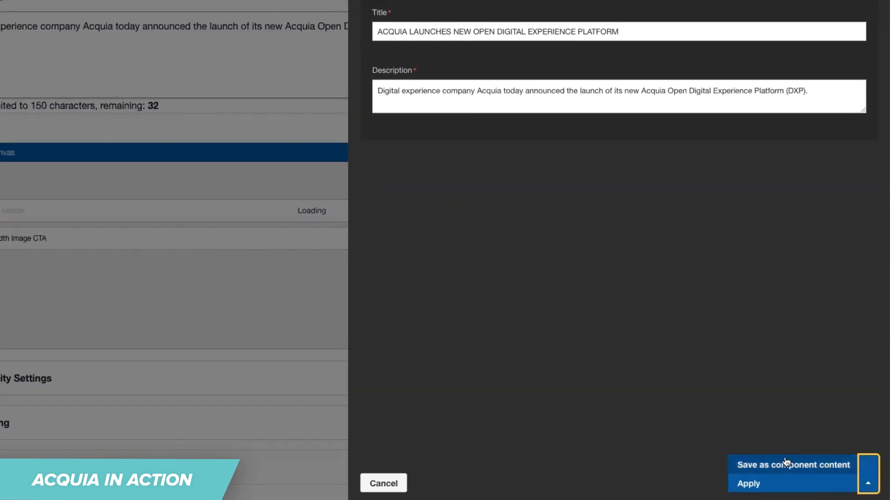
{"action": "left_click", "coordinate": [784, 466]}
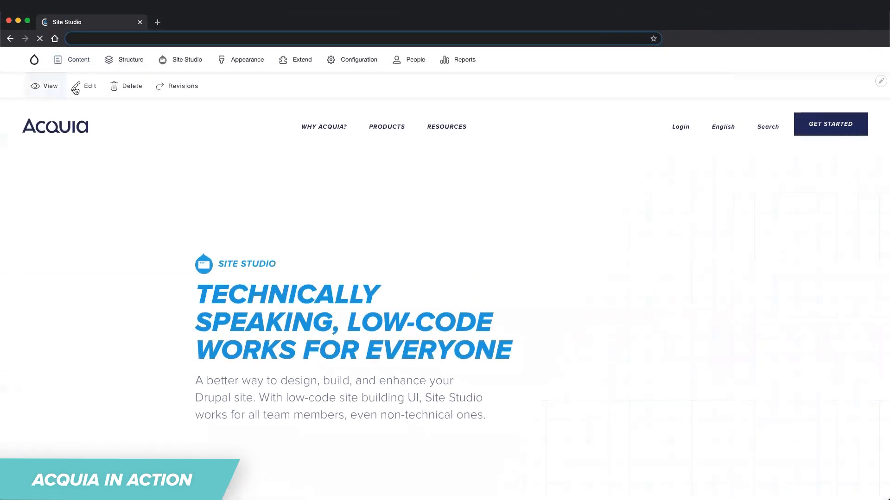
Edit the Site Studio product page and place the saved Acquia DXP Press Release component content on its layout canvas near the Video component.
{"action": "left_click", "coordinate": [76, 88]}
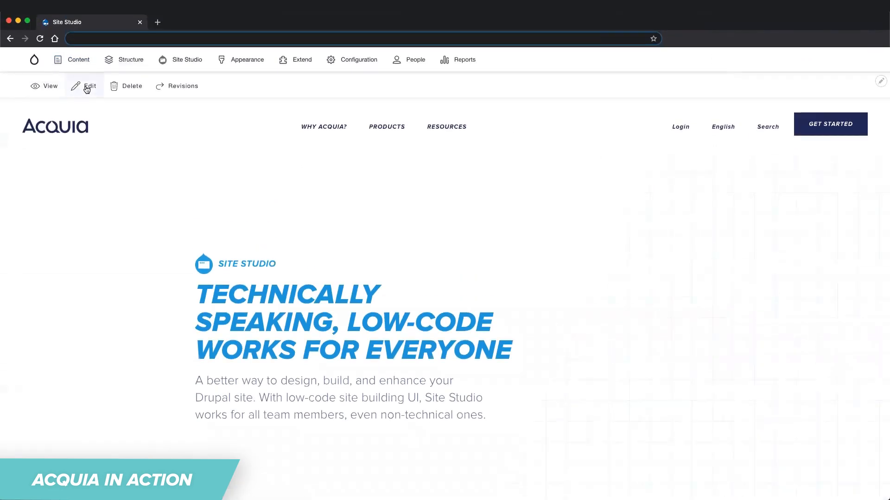
{"action": "scroll", "coordinate": [91, 160], "scroll_direction": "down", "scroll_amount": 10}
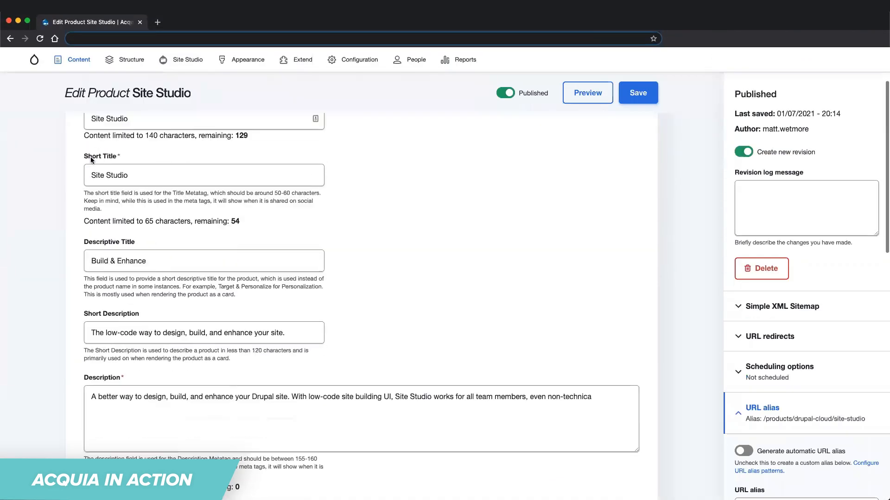
{"action": "scroll", "coordinate": [90, 158], "scroll_direction": "down", "scroll_amount": 1}
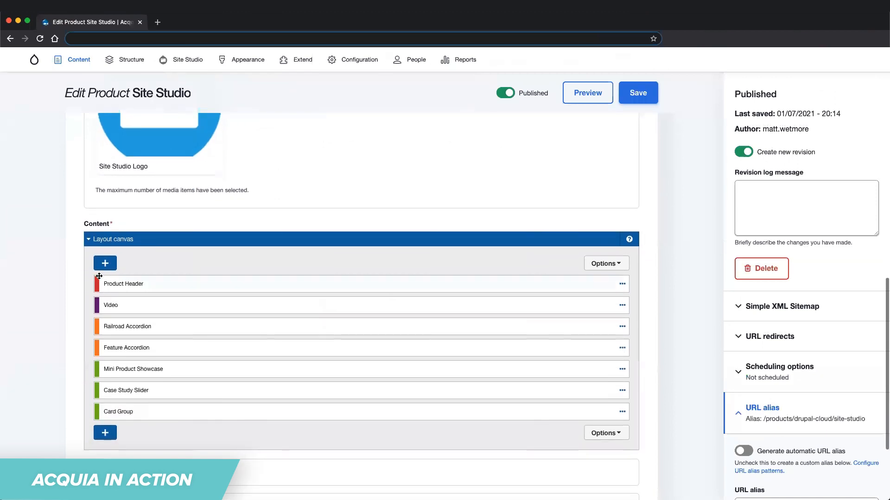
{"action": "left_click", "coordinate": [105, 262]}
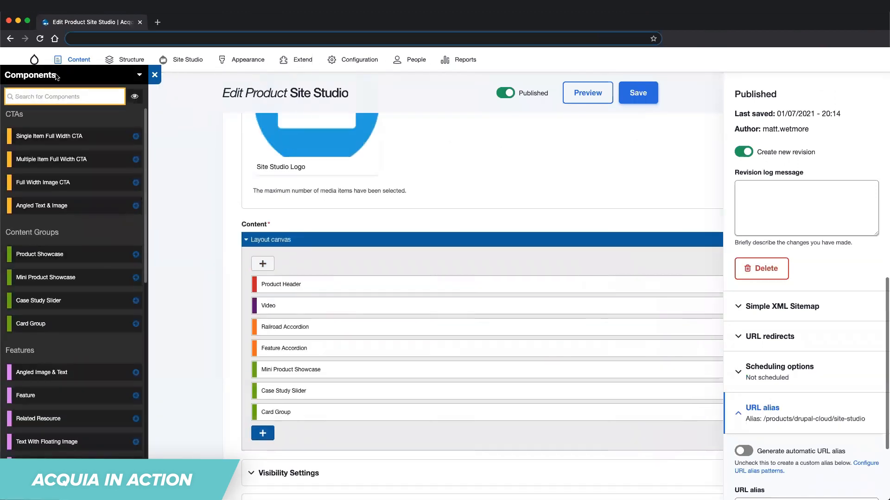
{"action": "left_click", "coordinate": [46, 75]}
{"action": "left_click", "coordinate": [51, 110]}
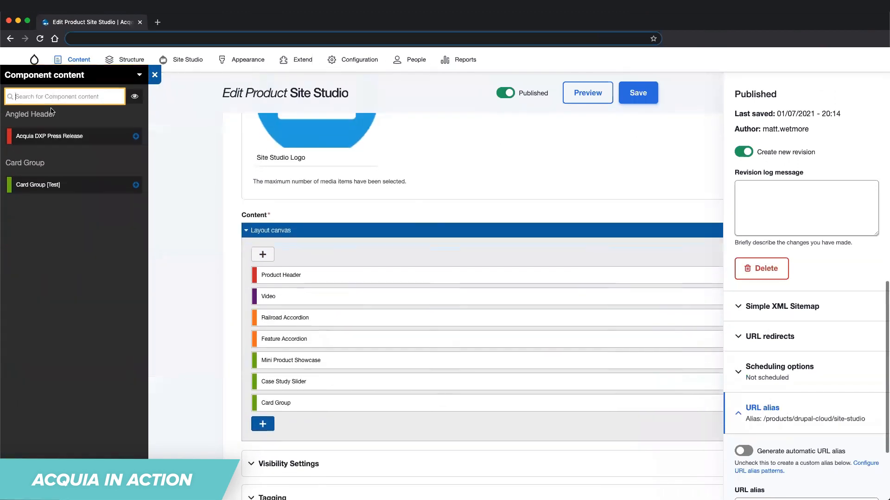
{"action": "left_click_drag", "start_coordinate": [51, 138], "coordinate": [297, 298]}
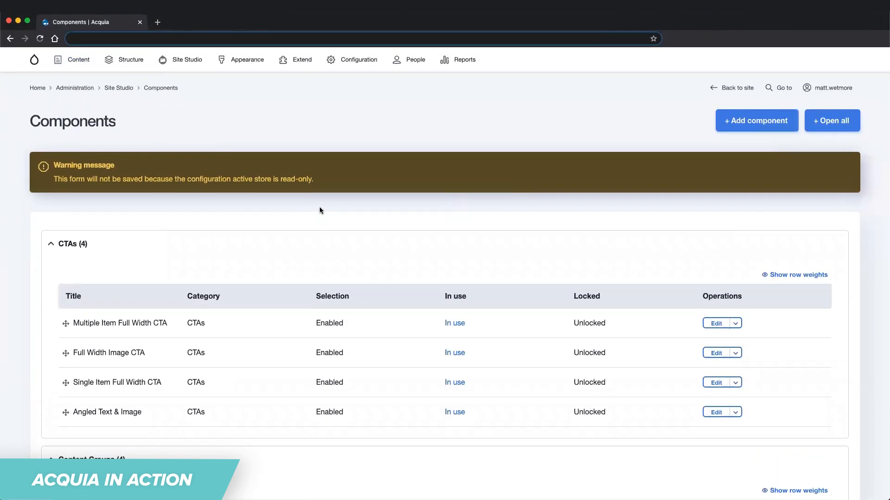
In the components list, collapse CTAs and Content Groups, and open the Angled Image & Text component from Features for editing.
{"action": "scroll", "coordinate": [319, 210], "scroll_direction": "down", "scroll_amount": 2}
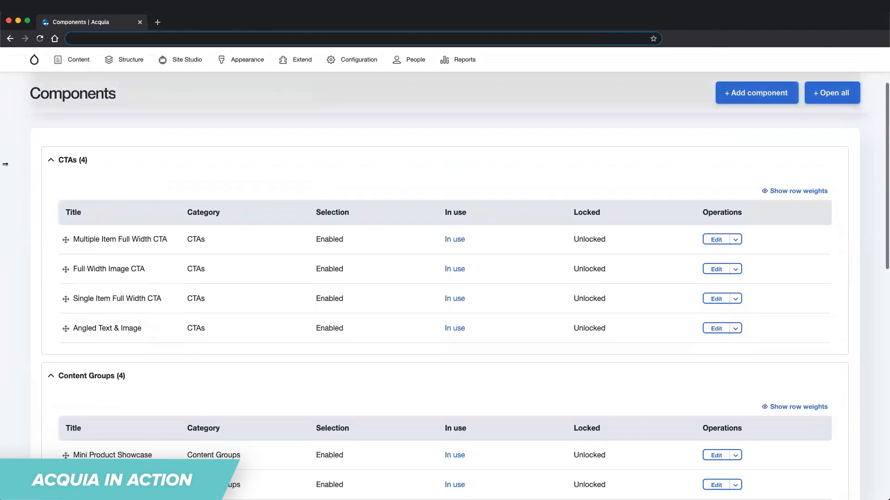
{"action": "left_click", "coordinate": [50, 160]}
{"action": "left_click", "coordinate": [51, 195]}
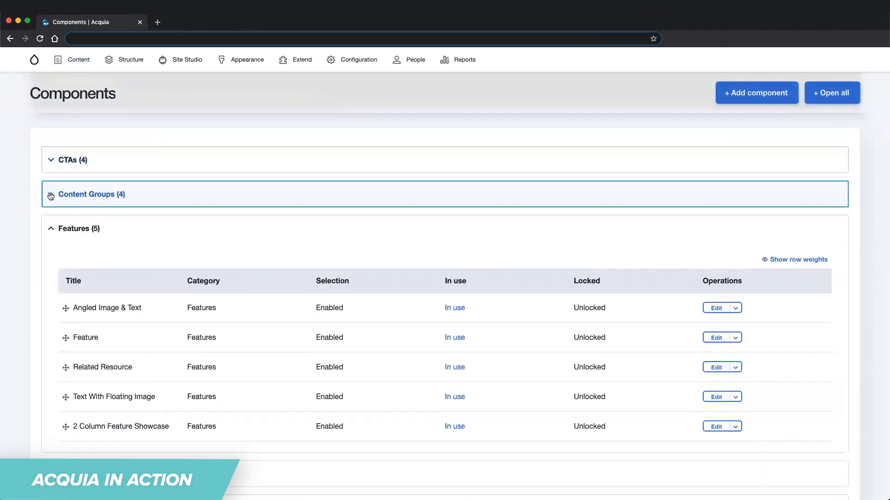
{"action": "left_click", "coordinate": [51, 229]}
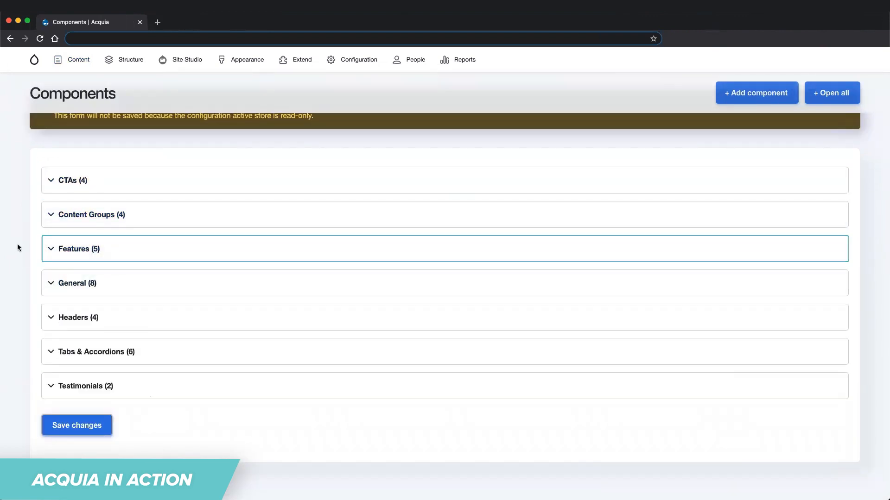
{"action": "left_click", "coordinate": [50, 249]}
{"action": "scroll", "coordinate": [236, 331], "scroll_direction": "up", "scroll_amount": 1}
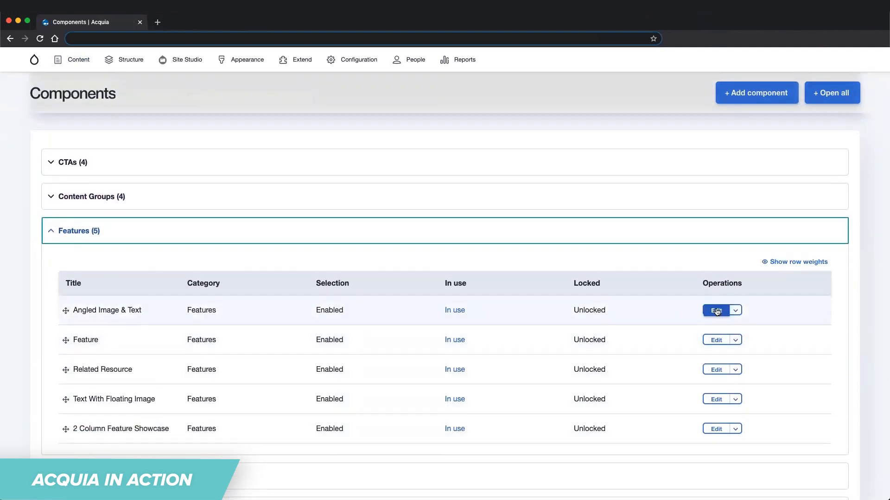
{"action": "left_click", "coordinate": [716, 310]}
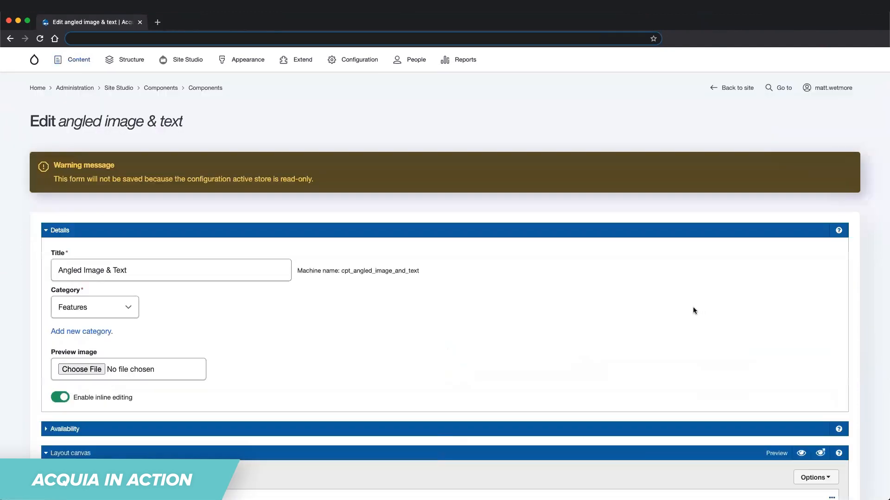
Examine the Angled Image & Text form builder and the Body field's default value, visibility and tooltip settings.
{"action": "scroll", "coordinate": [4, 302], "scroll_direction": "down", "scroll_amount": 5}
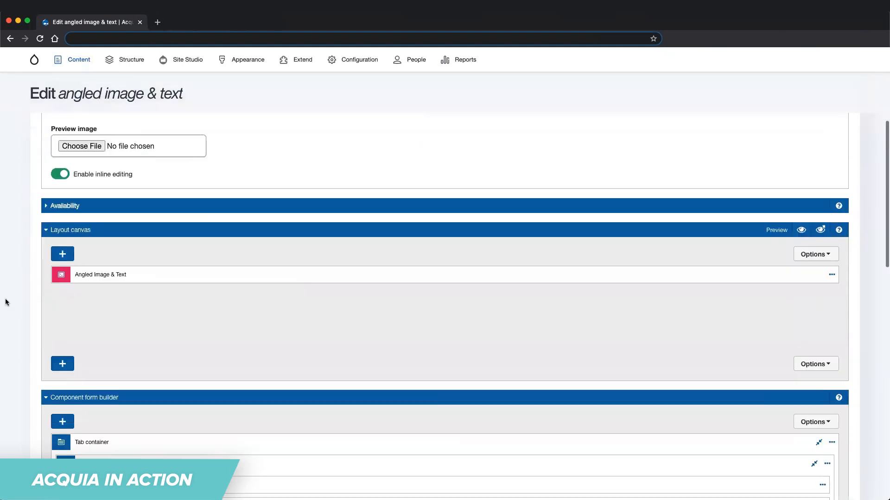
{"action": "scroll", "coordinate": [6, 302], "scroll_direction": "down", "scroll_amount": 6}
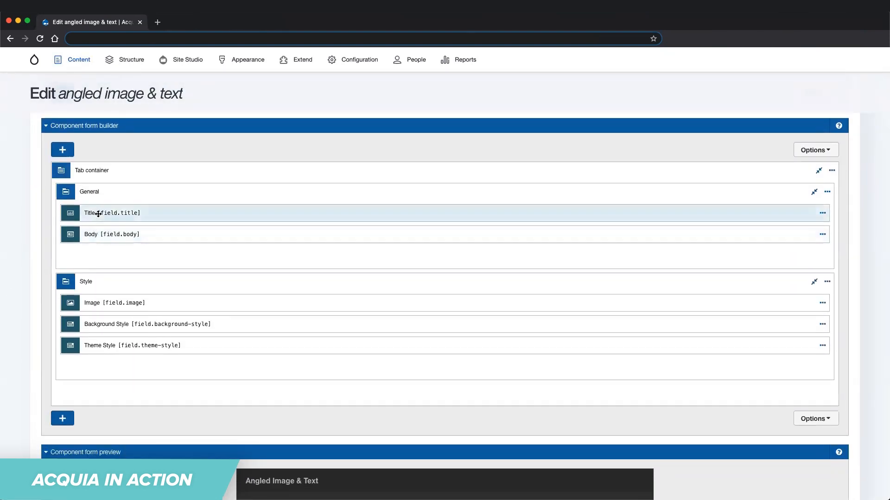
{"action": "double_click", "coordinate": [97, 232]}
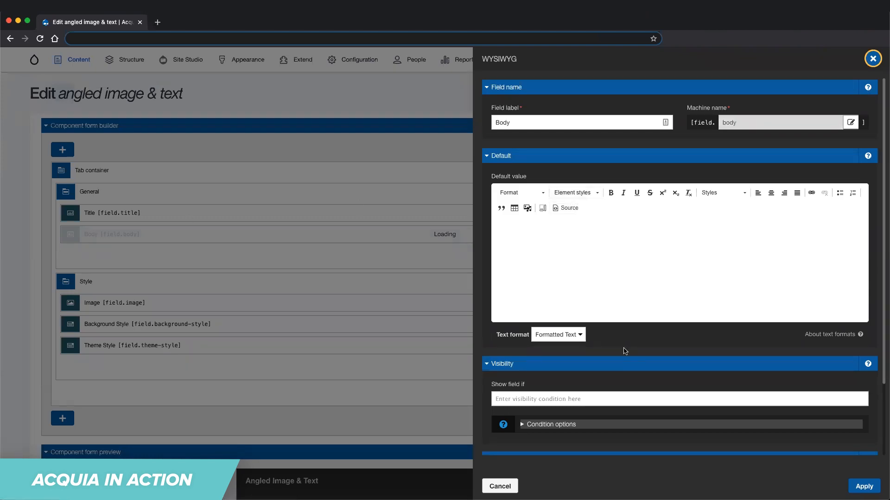
{"action": "scroll", "coordinate": [625, 351], "scroll_direction": "down", "scroll_amount": 4}
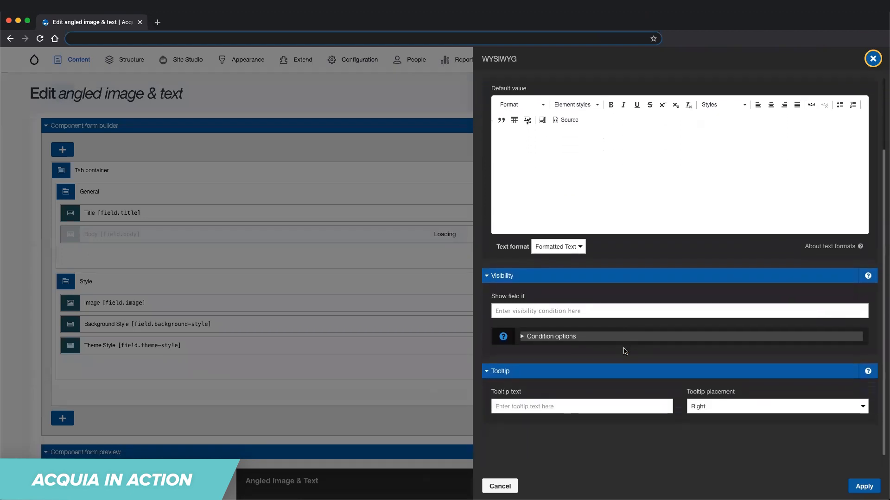